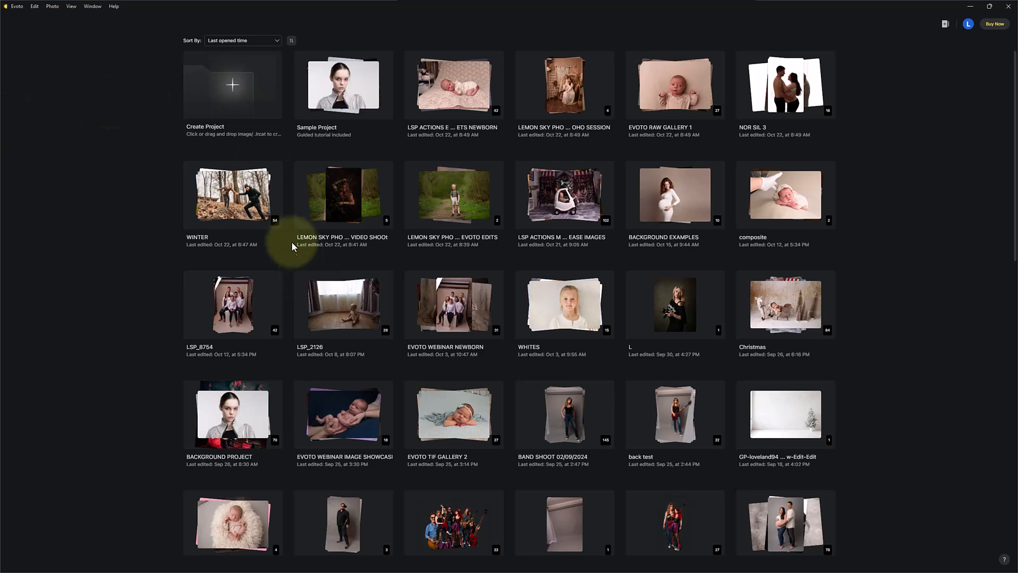
Open the WINTER project to show the snowy couple photo A-S_283698056.jpeg in the editor
{"action": "left_click", "coordinate": [247, 211]}
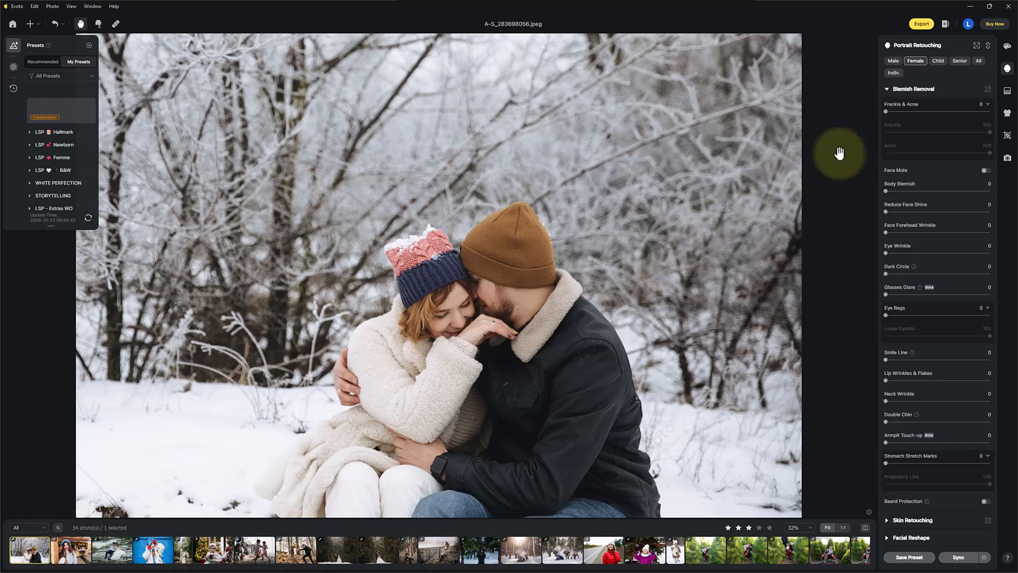
Bring up the colour adjustment panel from the right sidebar, toggling it off and on once
{"action": "left_click", "coordinate": [1009, 49]}
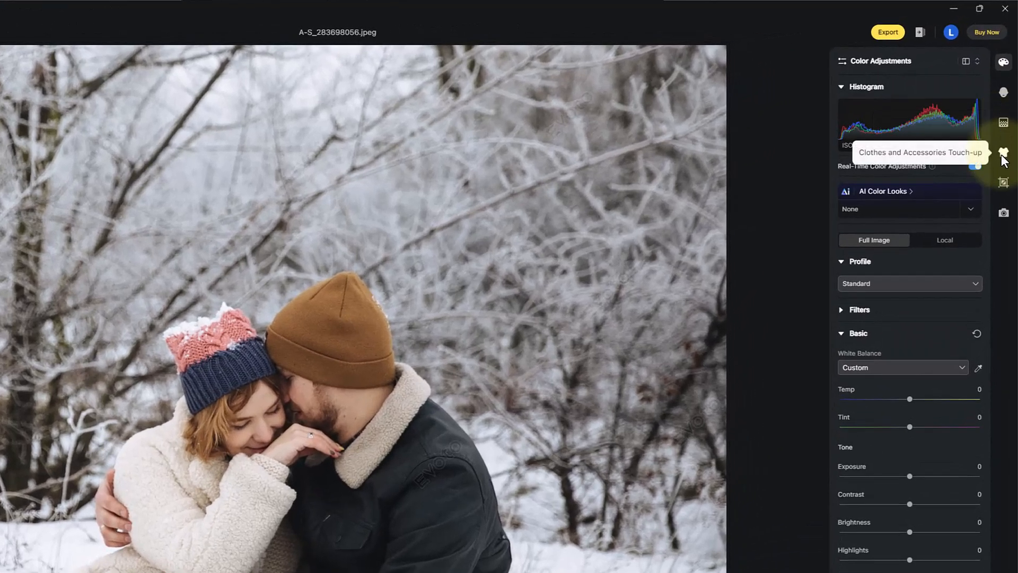
{"action": "left_click", "coordinate": [1004, 63]}
{"action": "left_click", "coordinate": [1003, 63]}
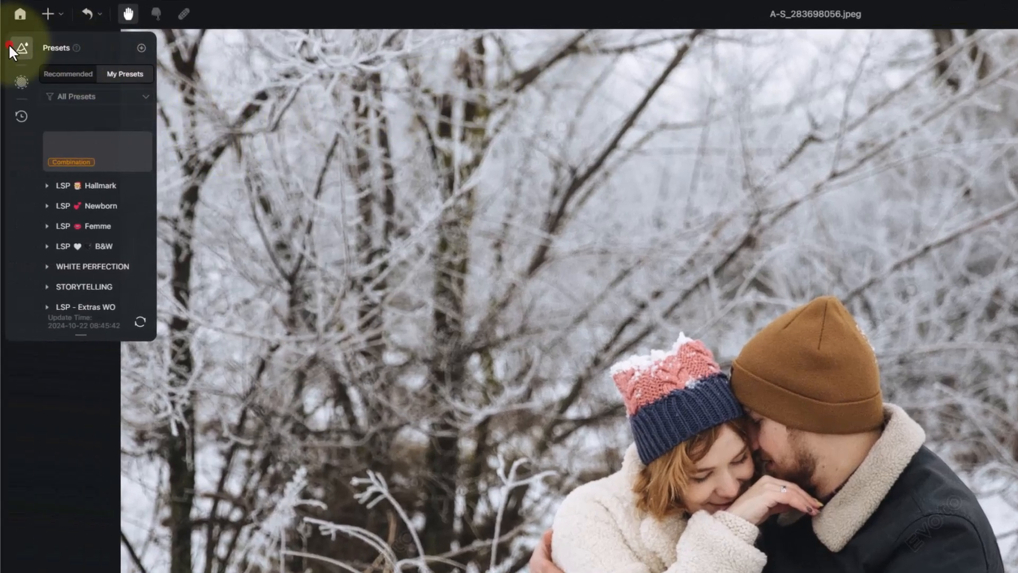
Re-show the presets list and reveal the Import Preset(s) choices: Preset Token or Local Files
{"action": "left_click", "coordinate": [19, 47]}
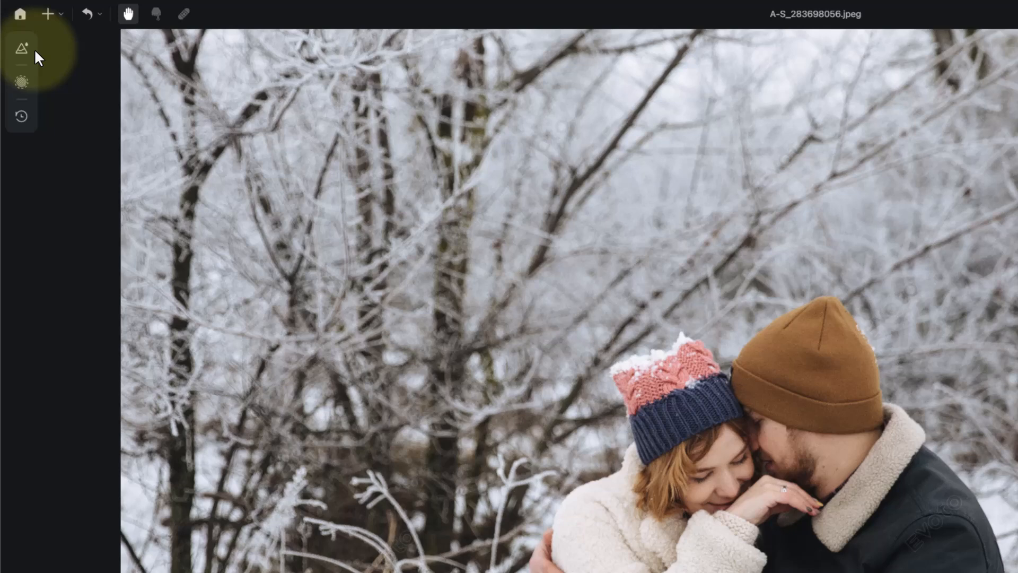
{"action": "left_click", "coordinate": [21, 49]}
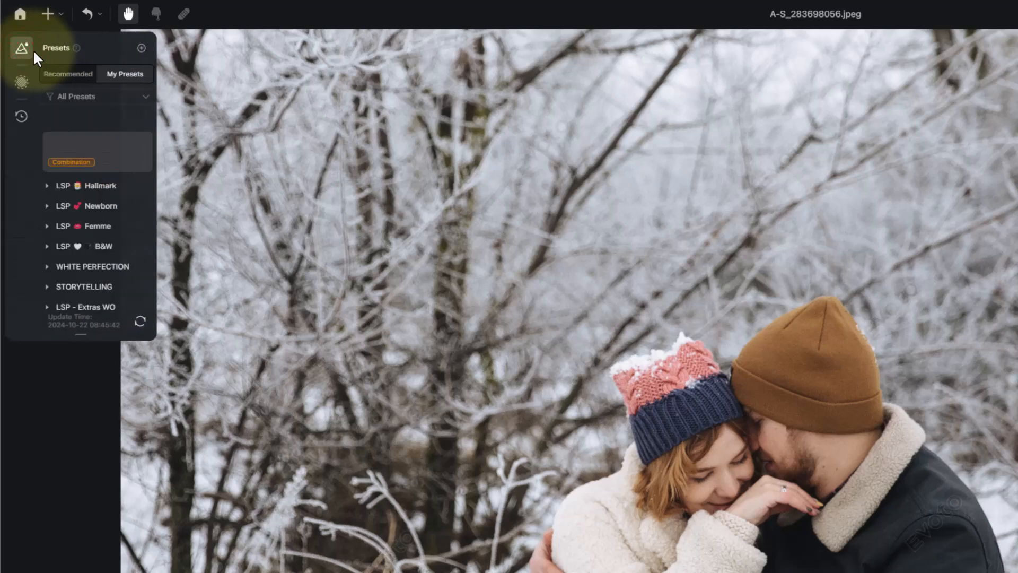
{"action": "left_click", "coordinate": [141, 48]}
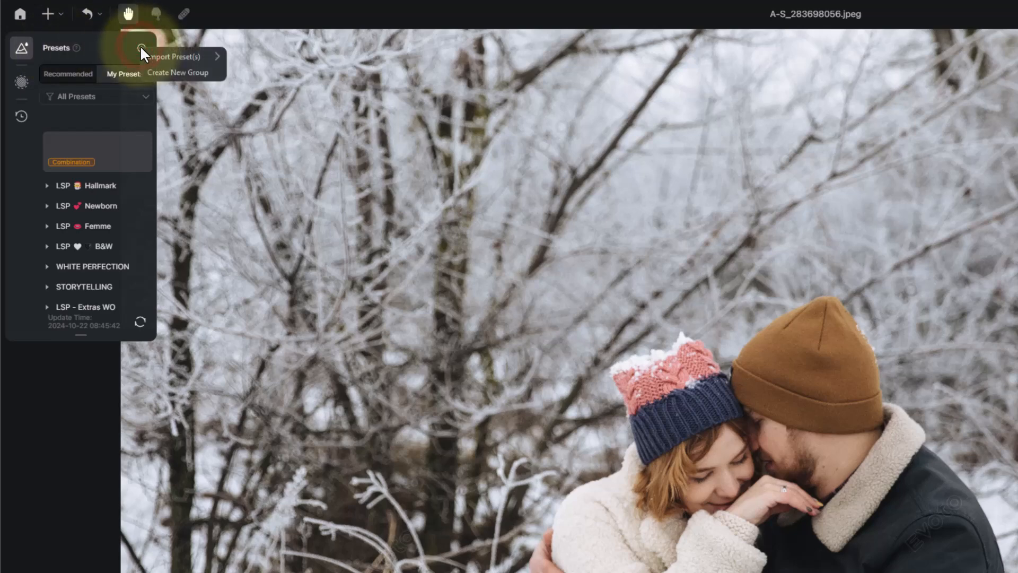
{"action": "mouse_move", "coordinate": [186, 59]}
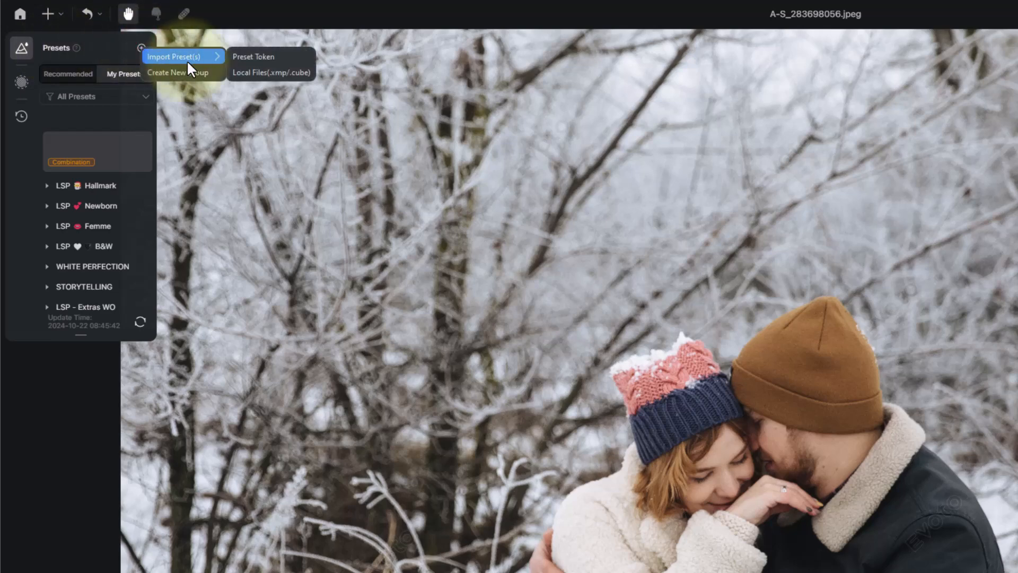
Import the LSP Winter Kiss pack by entering its preset token
{"action": "left_click", "coordinate": [288, 56]}
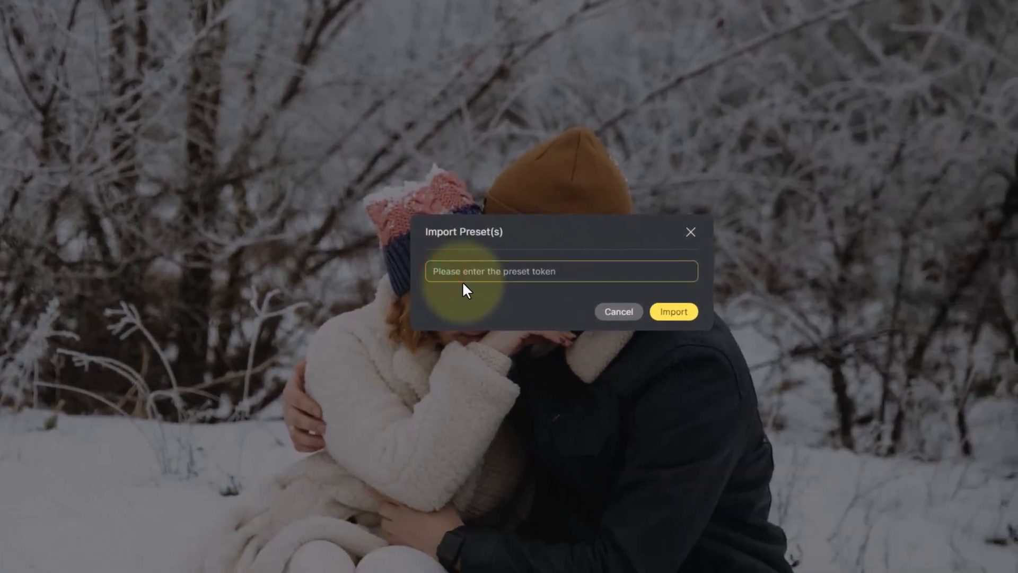
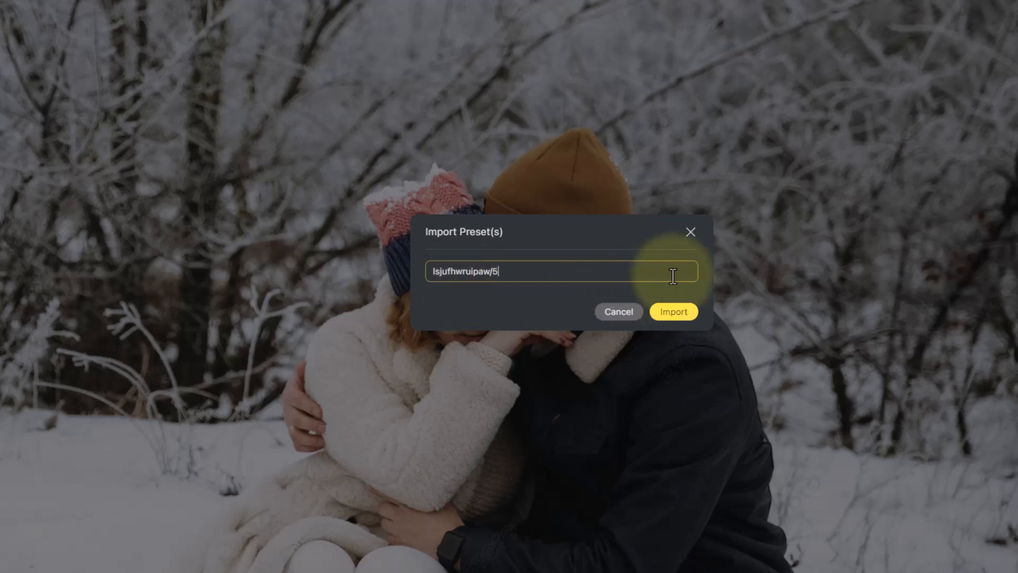
{"action": "left_click", "coordinate": [676, 313]}
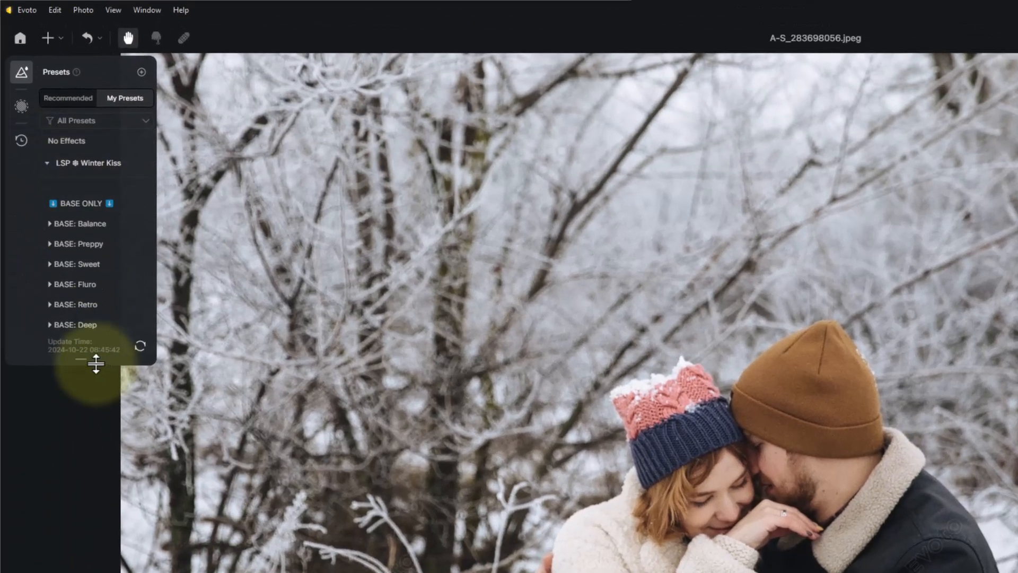
Enlarge the presets list to reveal the Winter Kiss BASE, WINTER and BACKGROUND presets
{"action": "left_click_drag", "start_coordinate": [41, 321], "coordinate": [26, 523]}
{"action": "left_click_drag", "start_coordinate": [81, 563], "coordinate": [81, 572]}
{"action": "key", "text": "h"}
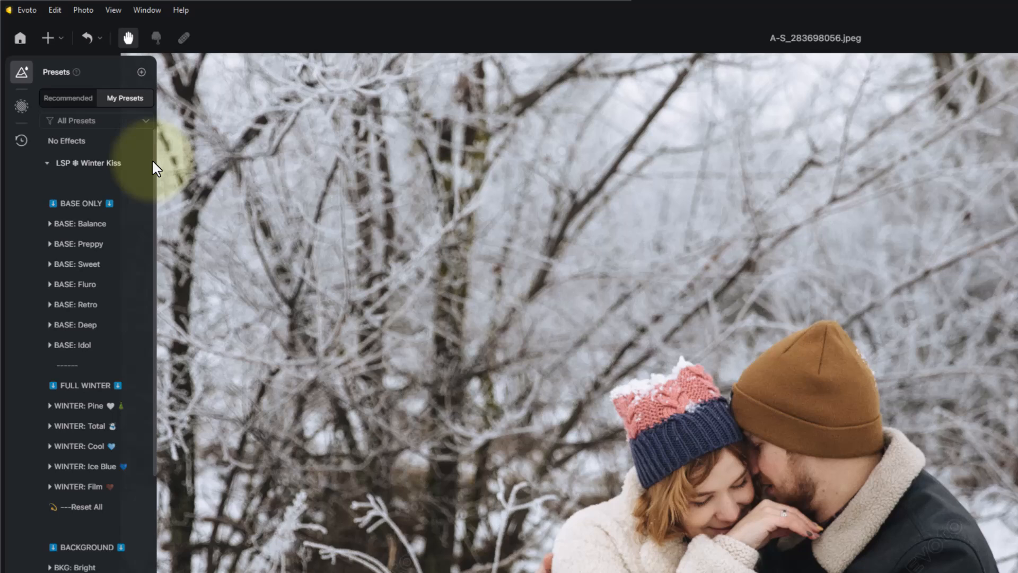
Expand the BASE ONLY section and raise the photo's Exposure to 0.4
{"action": "left_click", "coordinate": [93, 217]}
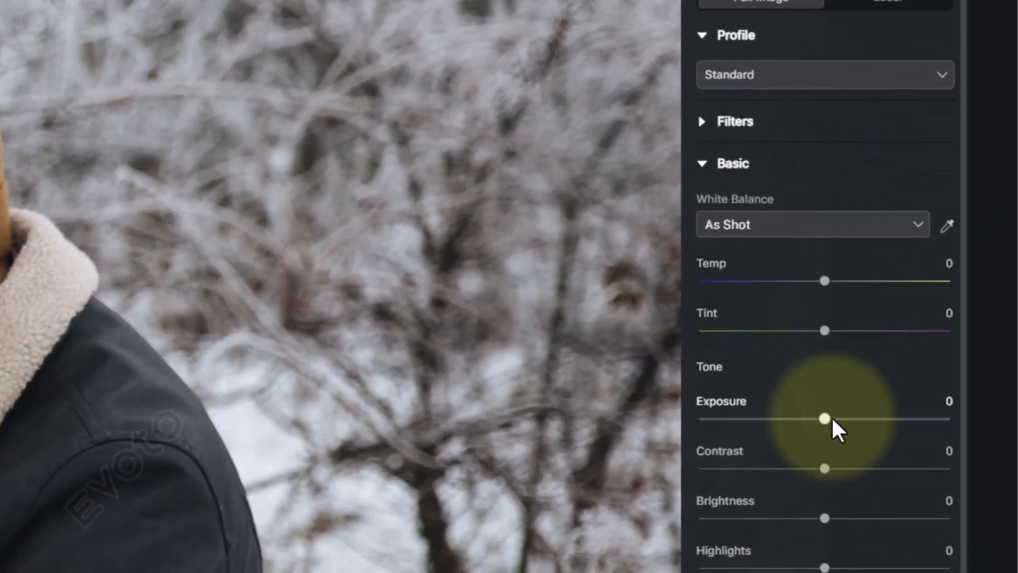
{"action": "left_click_drag", "start_coordinate": [826, 419], "coordinate": [833, 419]}
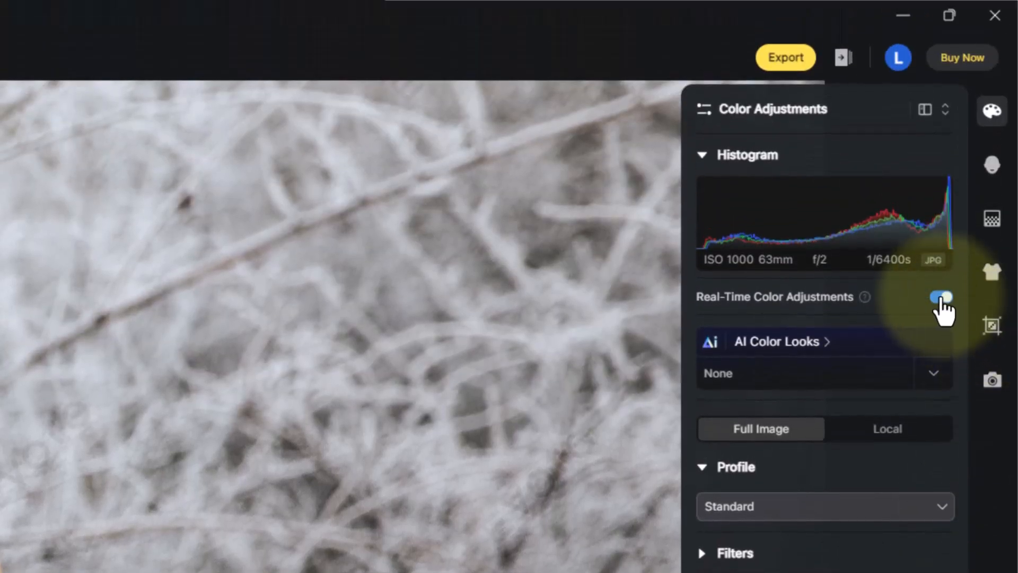
Toggle real-time previews, fine-tune Exposure, and cool the white balance Temp to -6
{"action": "left_click", "coordinate": [941, 296]}
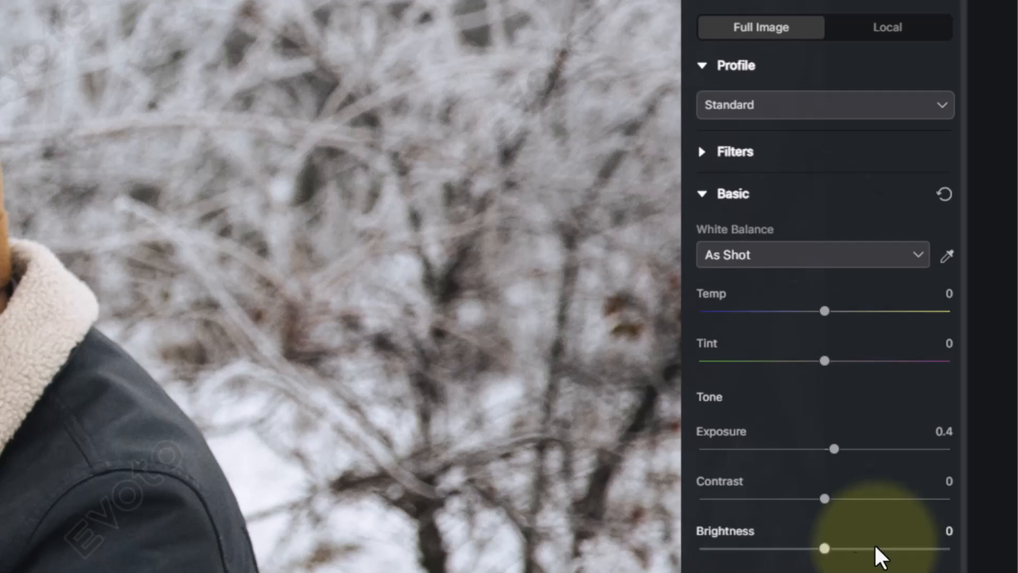
{"action": "mouse_move", "coordinate": [835, 449]}
{"action": "left_mouse_down"}
{"action": "mouse_move", "coordinate": [903, 449]}
{"action": "mouse_move", "coordinate": [795, 449]}
{"action": "mouse_move", "coordinate": [827, 450]}
{"action": "left_mouse_up"}
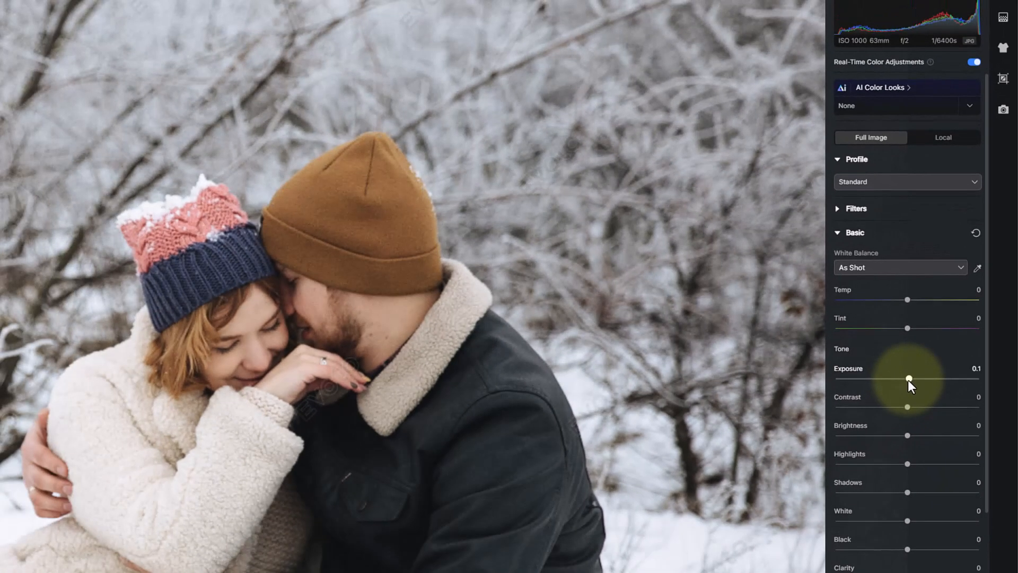
{"action": "left_click_drag", "start_coordinate": [908, 380], "coordinate": [911, 380]}
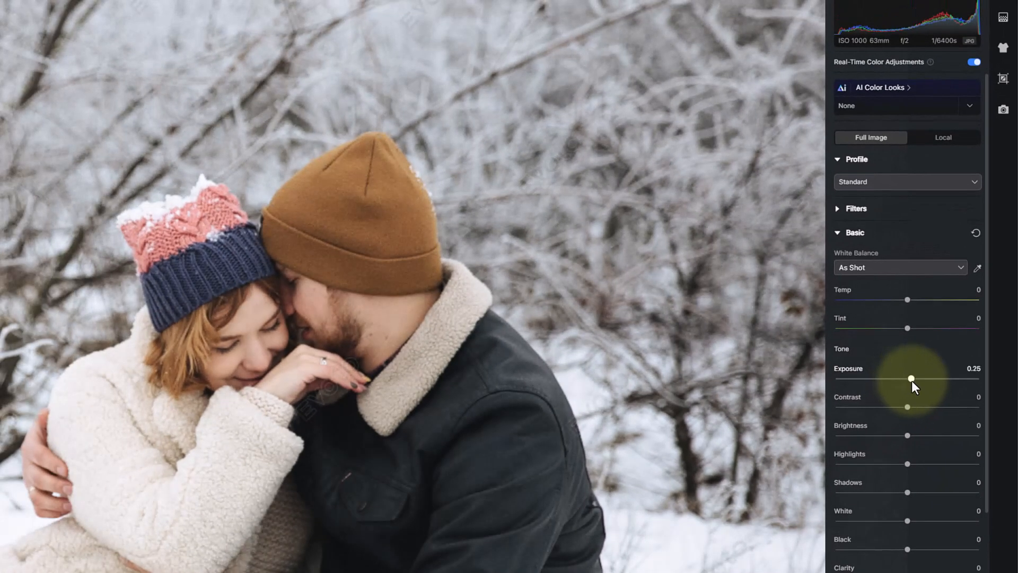
{"action": "left_click_drag", "start_coordinate": [908, 300], "coordinate": [903, 299]}
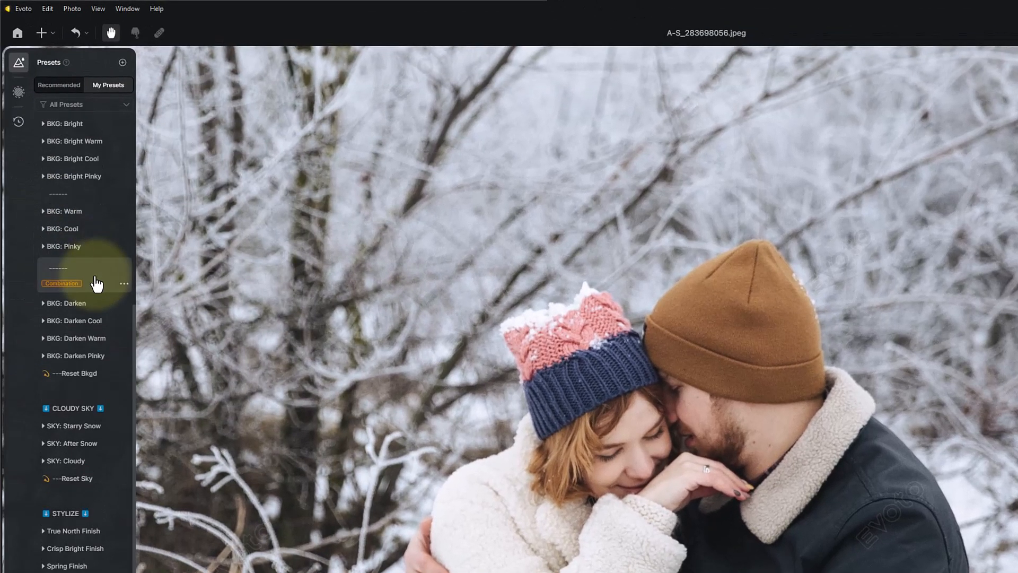
{"action": "scroll", "coordinate": [96, 284], "scroll_direction": "up", "scroll_amount": 7}
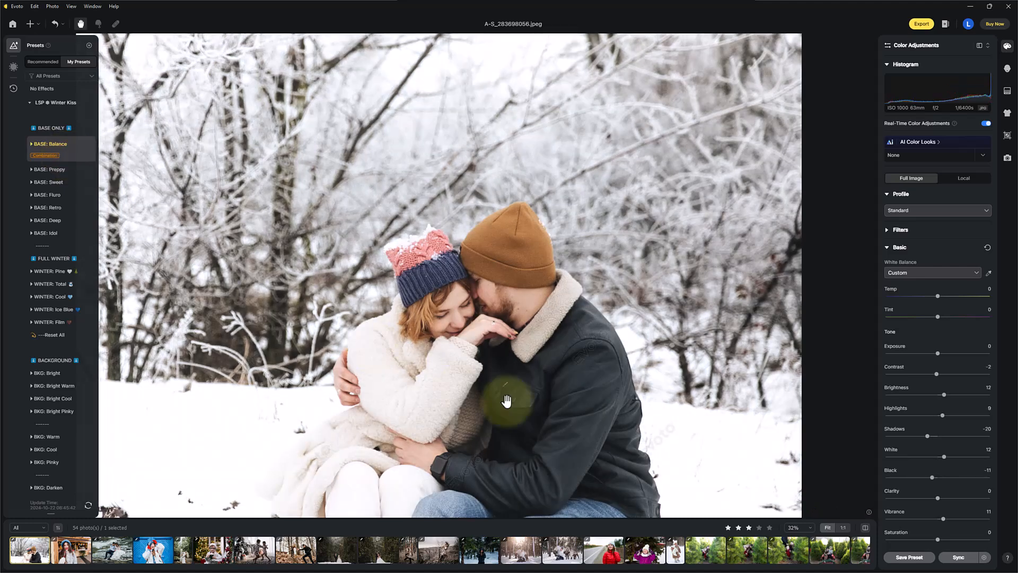
Compare with the original, then try BASE presets Preppy, Sweet, Fluro, Retro, Deep and Idol
{"action": "left_click", "coordinate": [865, 528]}
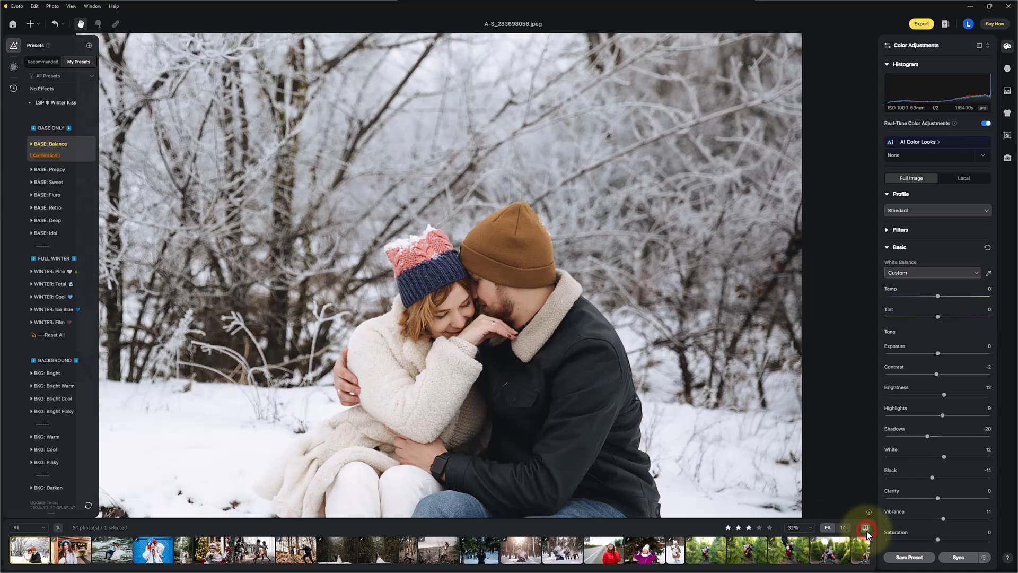
{"action": "left_click", "coordinate": [63, 176]}
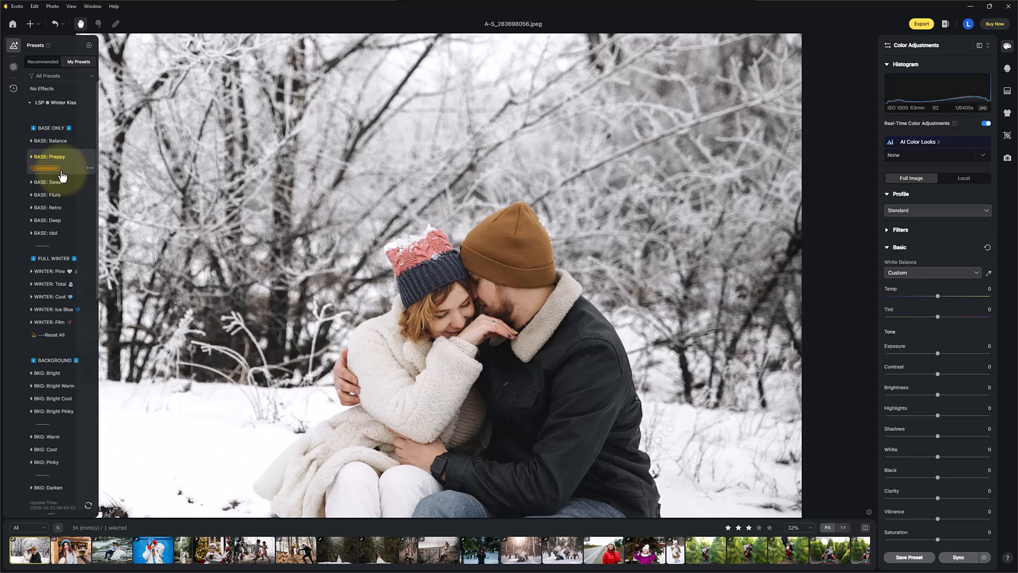
{"action": "left_click", "coordinate": [64, 183]}
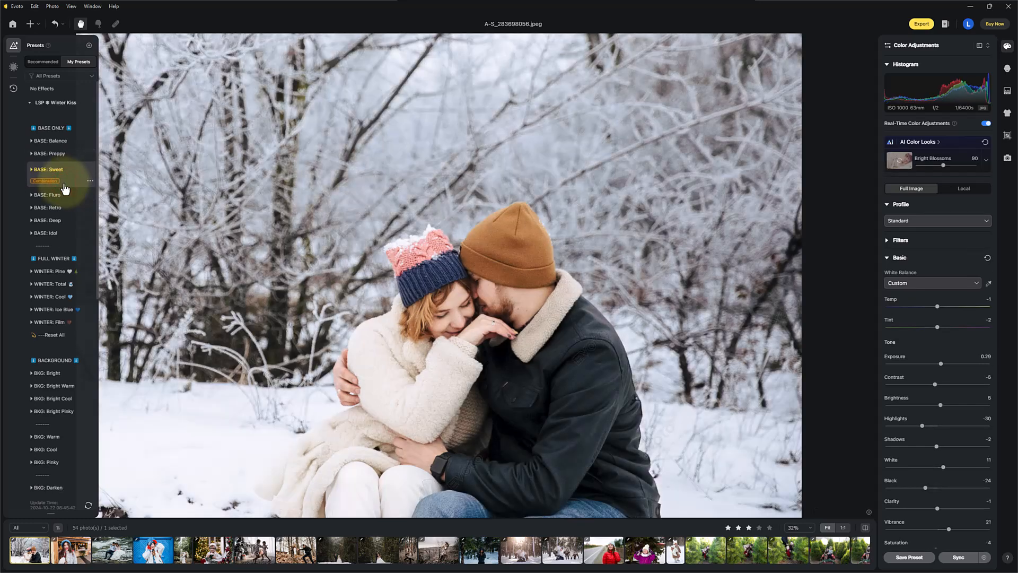
{"action": "left_click", "coordinate": [63, 195]}
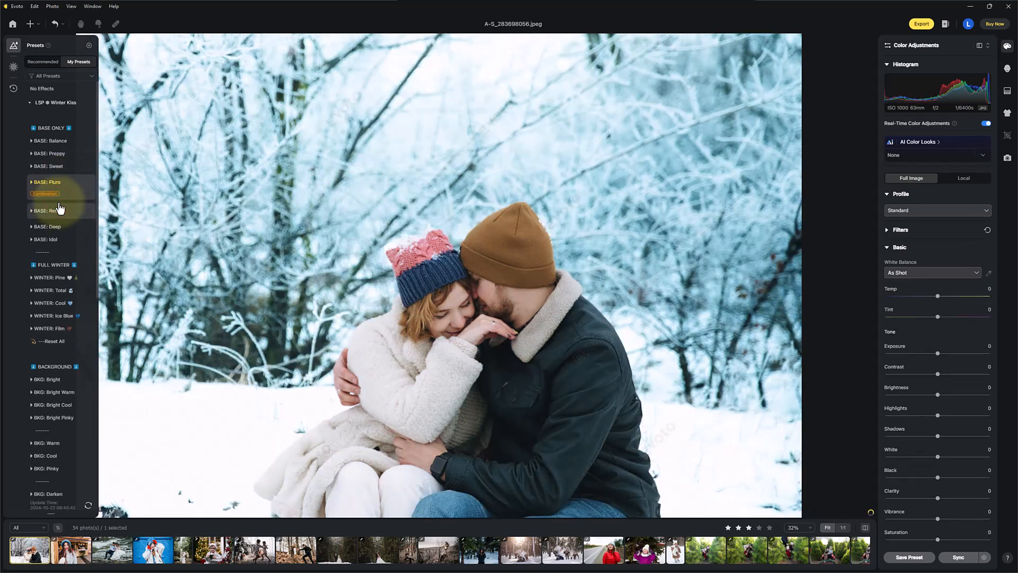
{"action": "left_click", "coordinate": [59, 210]}
{"action": "left_click", "coordinate": [58, 220]}
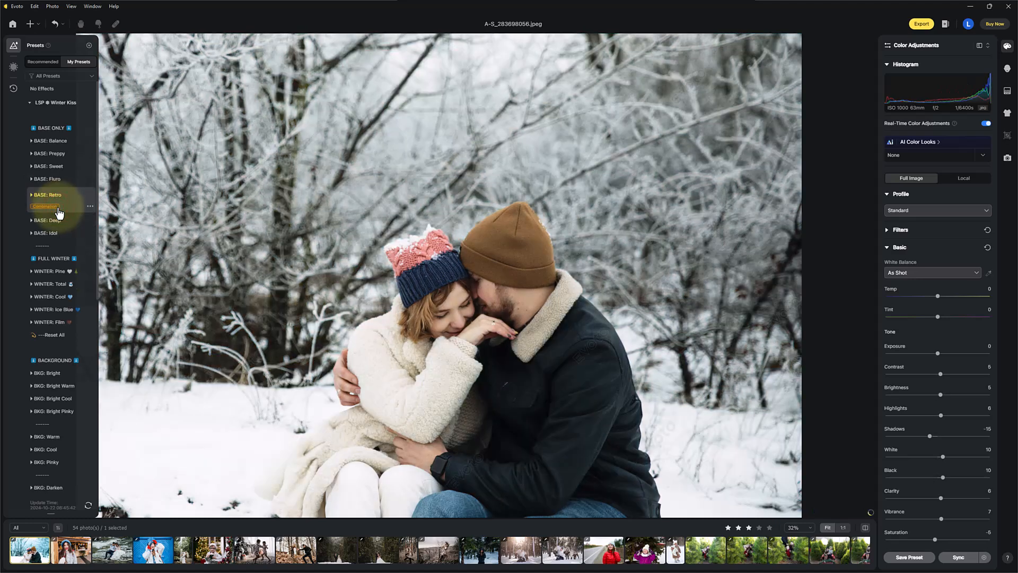
{"action": "left_click", "coordinate": [57, 231]}
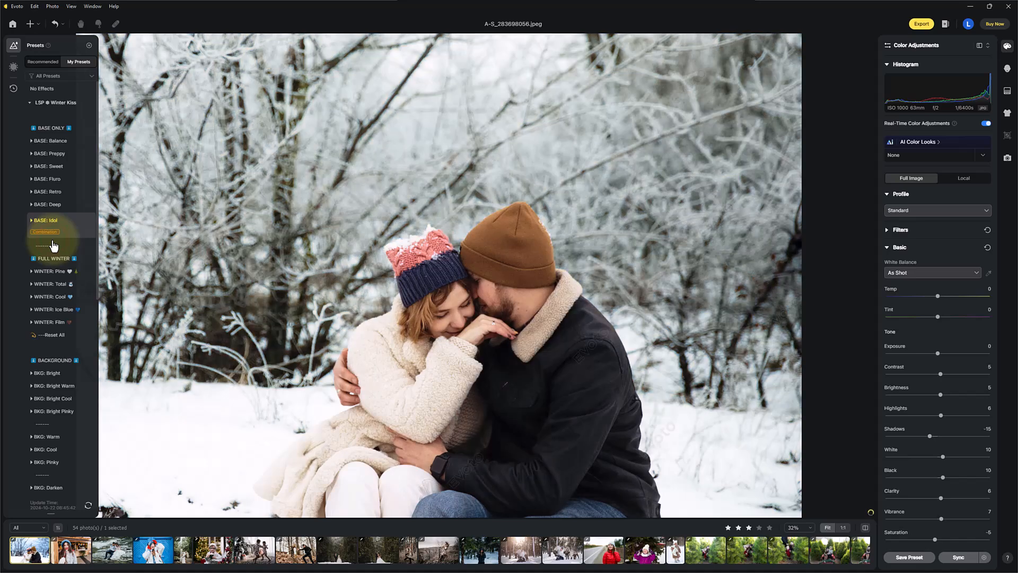
Compare again, then switch between BASE: Preppy and BASE: Balance, ending on Preppy
{"action": "left_click", "coordinate": [865, 527]}
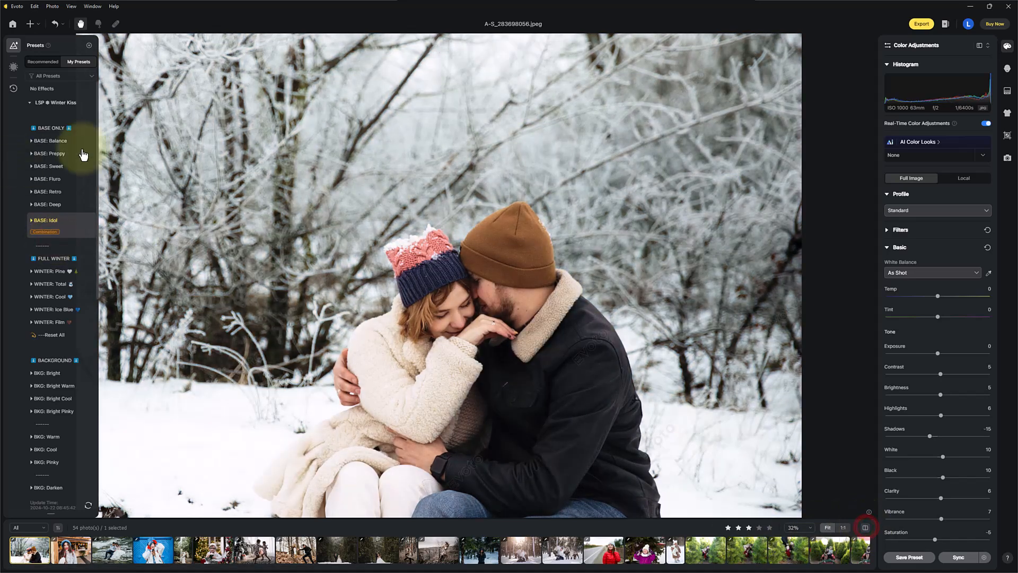
{"action": "left_click", "coordinate": [64, 155]}
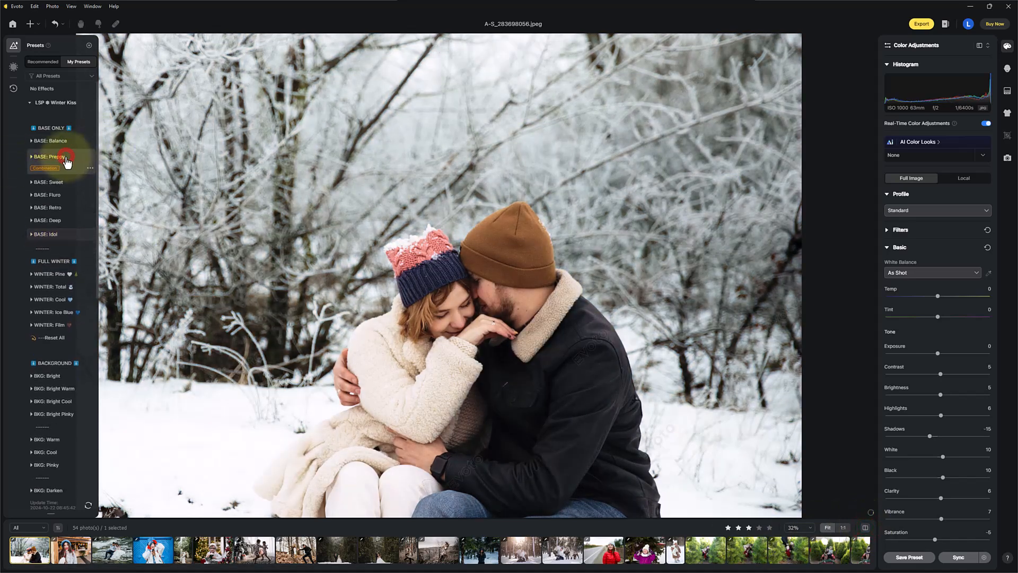
{"action": "left_click", "coordinate": [63, 141]}
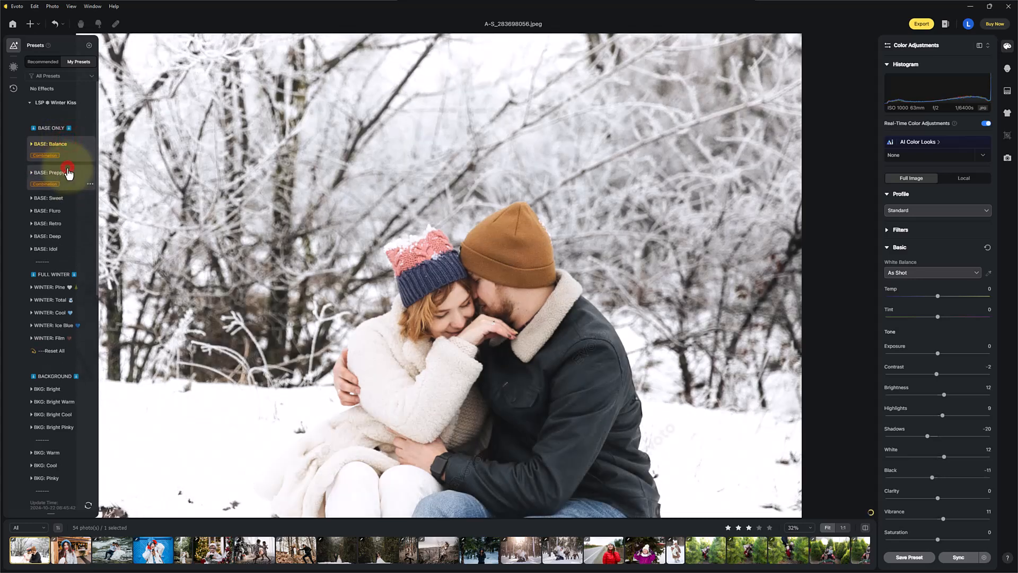
{"action": "left_click", "coordinate": [68, 173]}
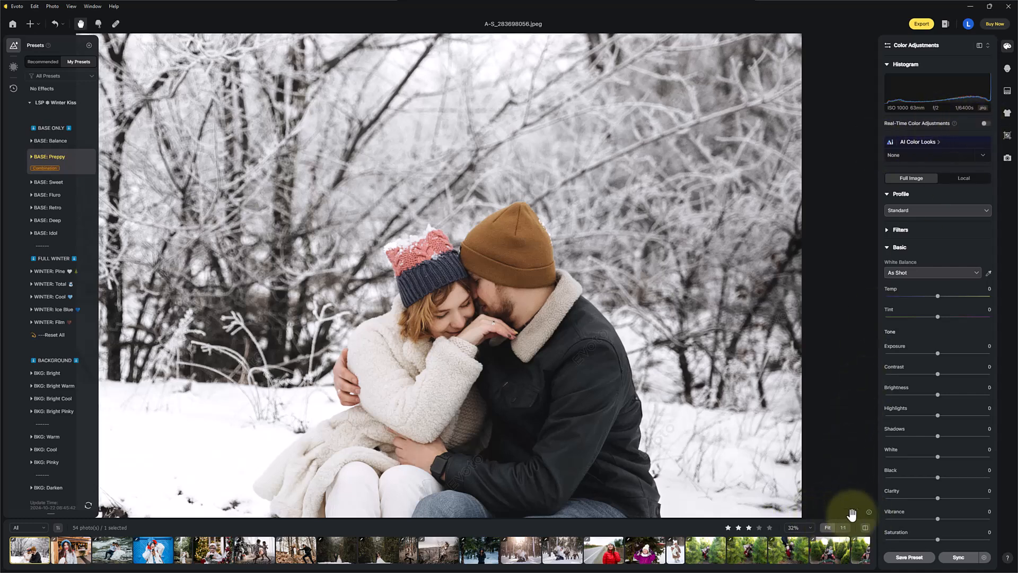
Compare the Preppy grade with the original, reposition the photo, and reset all effects
{"action": "scroll", "coordinate": [533, 366], "scroll_direction": "up", "scroll_amount": 2}
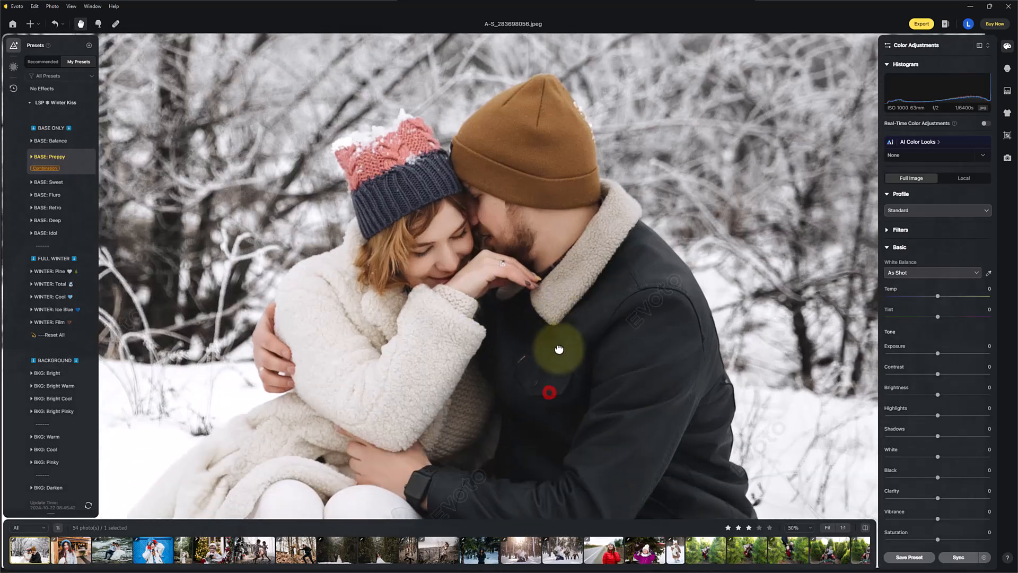
{"action": "left_click", "coordinate": [865, 527]}
{"action": "left_click", "coordinate": [865, 527]}
{"action": "left_click", "coordinate": [865, 527]}
{"action": "left_click", "coordinate": [866, 528]}
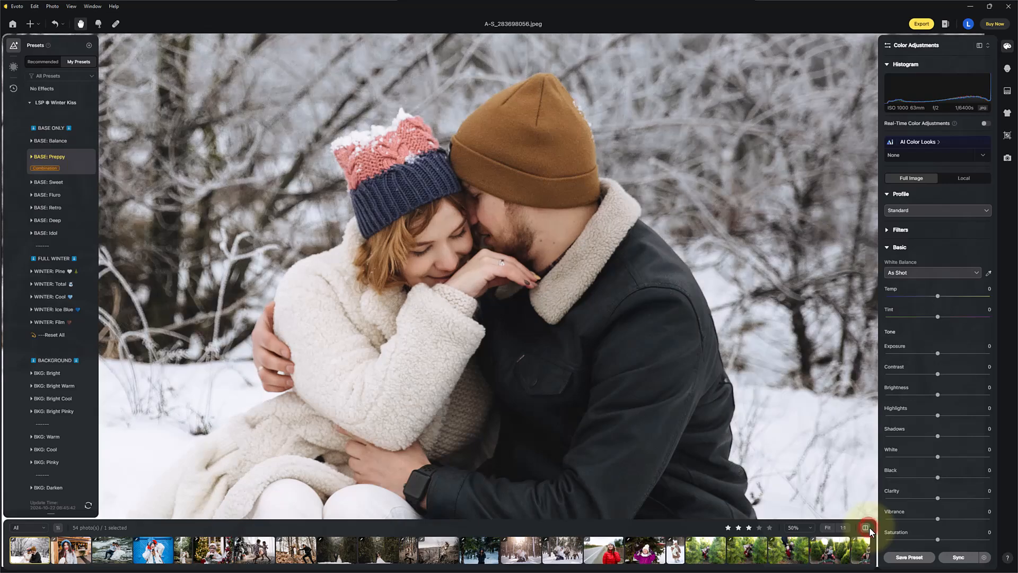
{"action": "scroll", "coordinate": [514, 381], "scroll_direction": "down", "scroll_amount": 3}
{"action": "left_click_drag", "start_coordinate": [519, 391], "coordinate": [531, 400]}
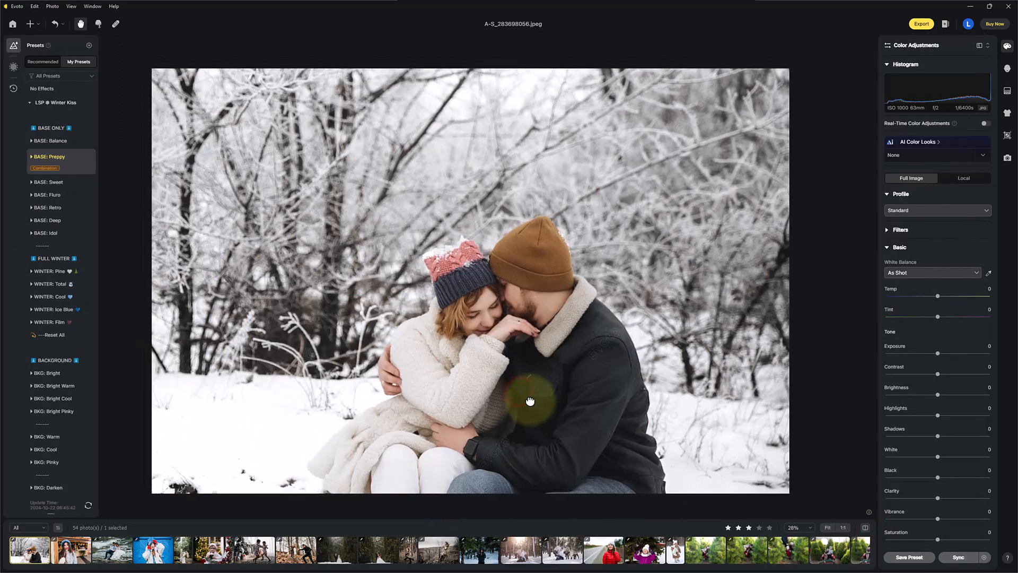
{"action": "left_click", "coordinate": [54, 27]}
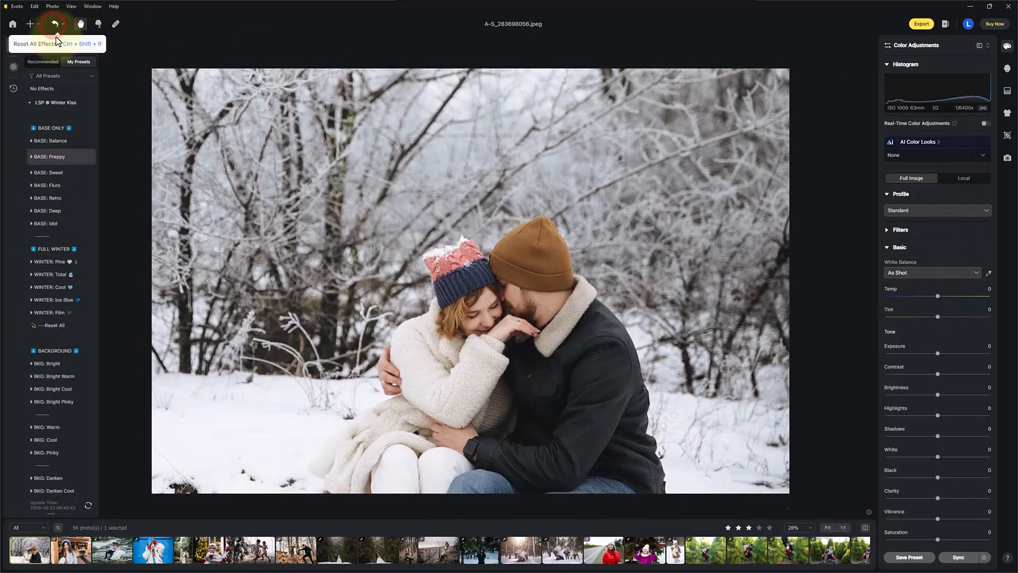
Try WINTER presets Pine, Total, Cool, Ice Blue and Film, settling on Total and comparing
{"action": "scroll", "coordinate": [79, 244], "scroll_direction": "down", "scroll_amount": 2}
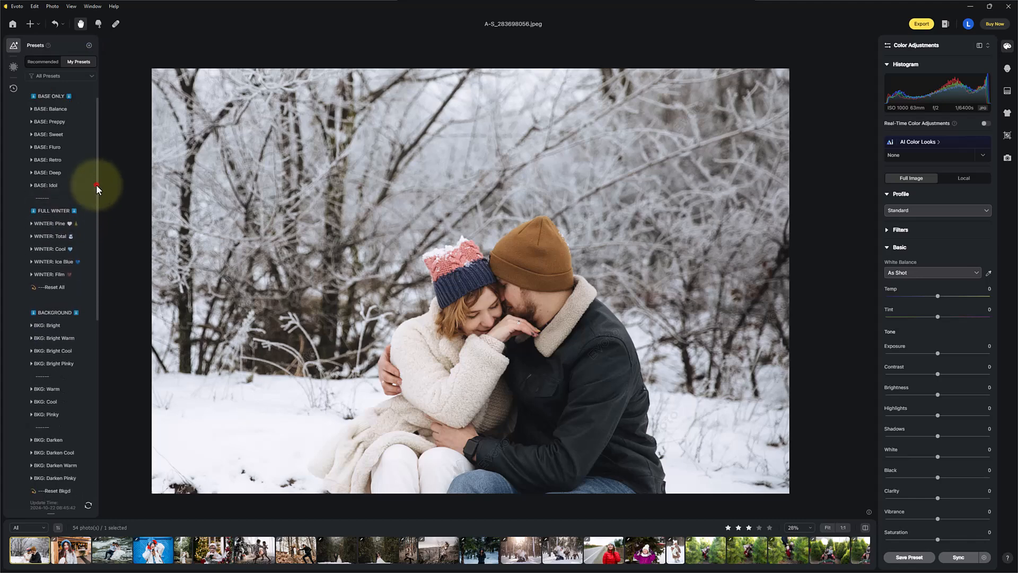
{"action": "scroll", "coordinate": [96, 203], "scroll_direction": "down", "scroll_amount": 2}
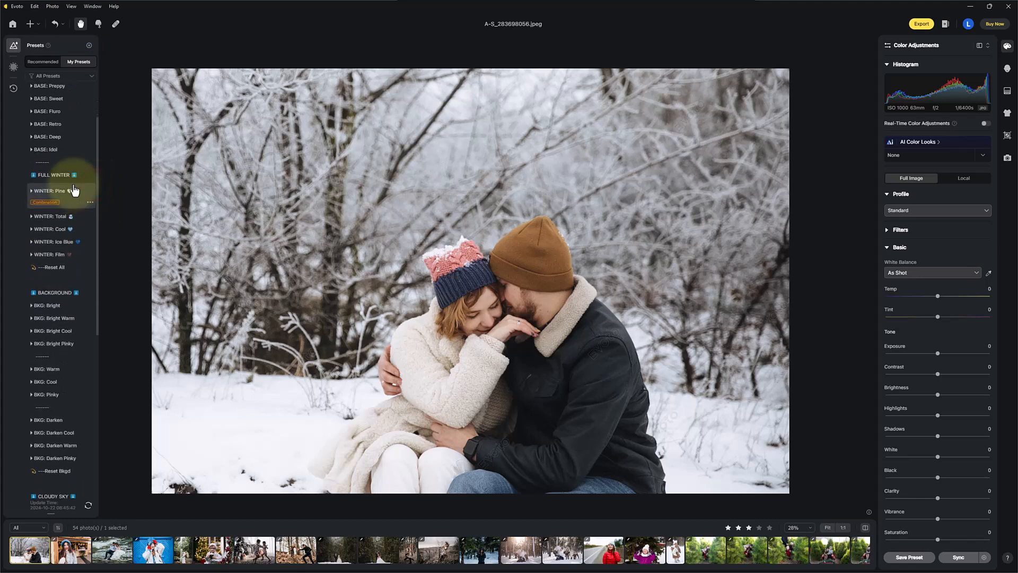
{"action": "left_click", "coordinate": [64, 197]}
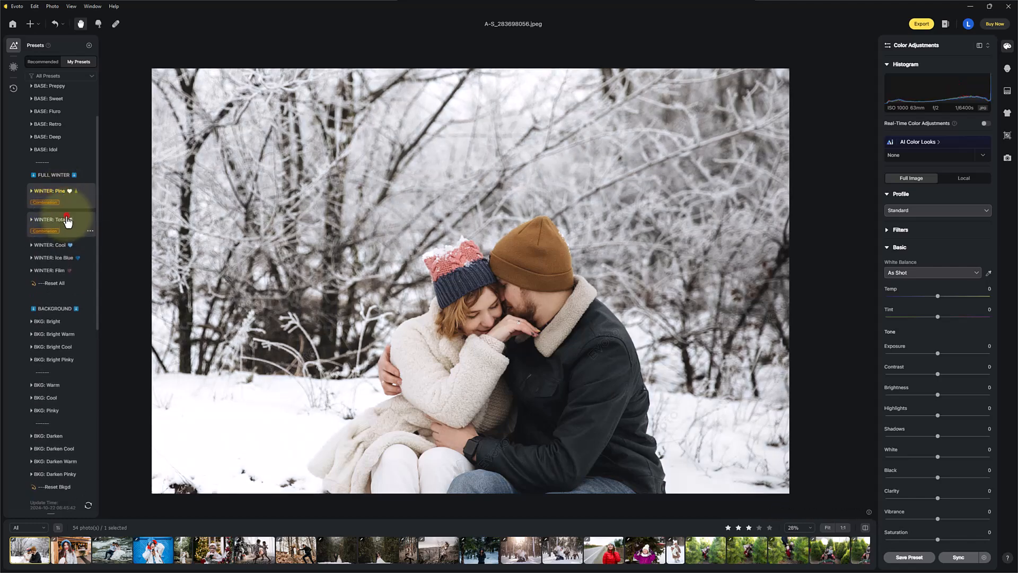
{"action": "left_click", "coordinate": [67, 216]}
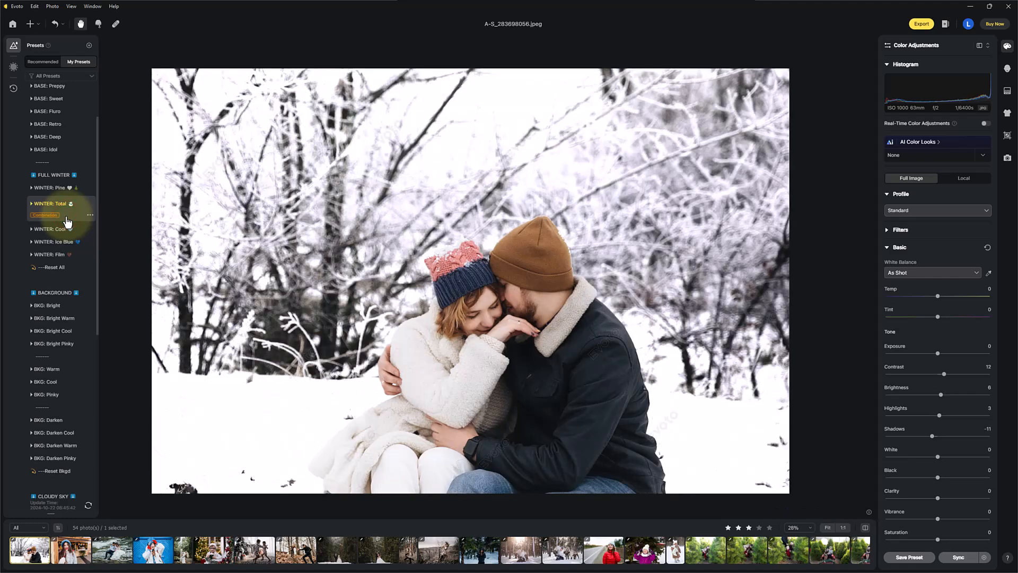
{"action": "left_click", "coordinate": [63, 228]}
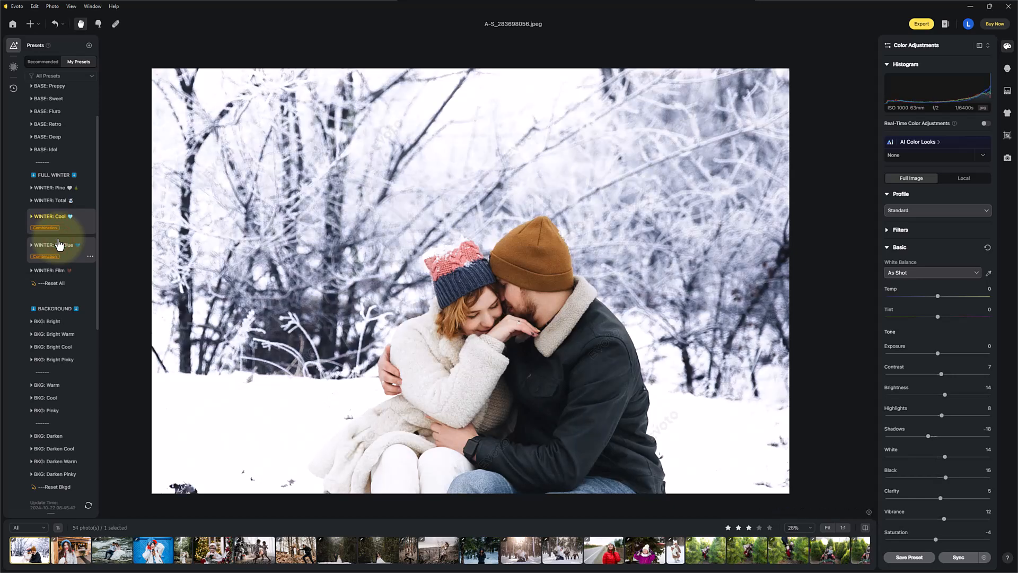
{"action": "left_click", "coordinate": [61, 246]}
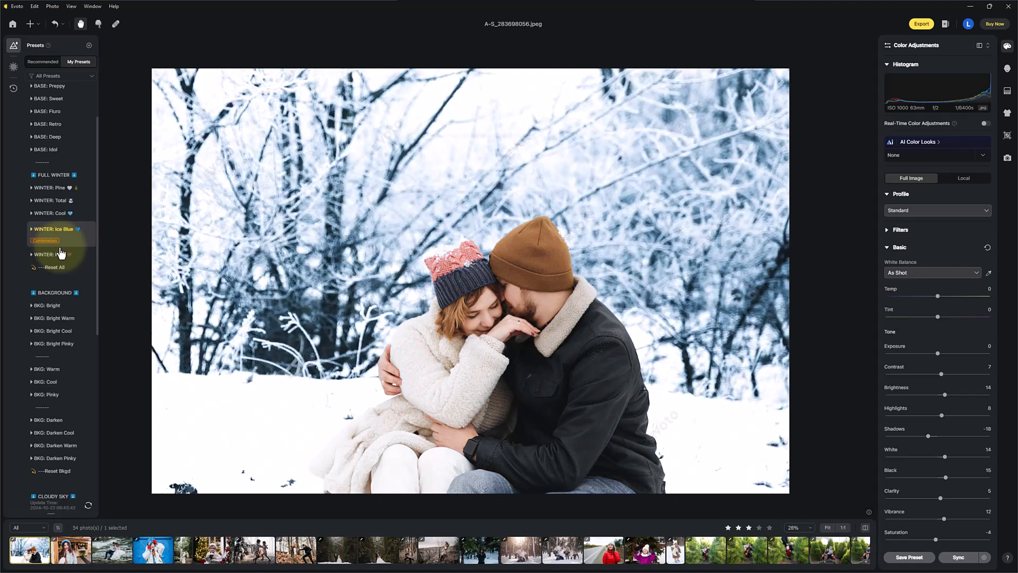
{"action": "left_click", "coordinate": [63, 255]}
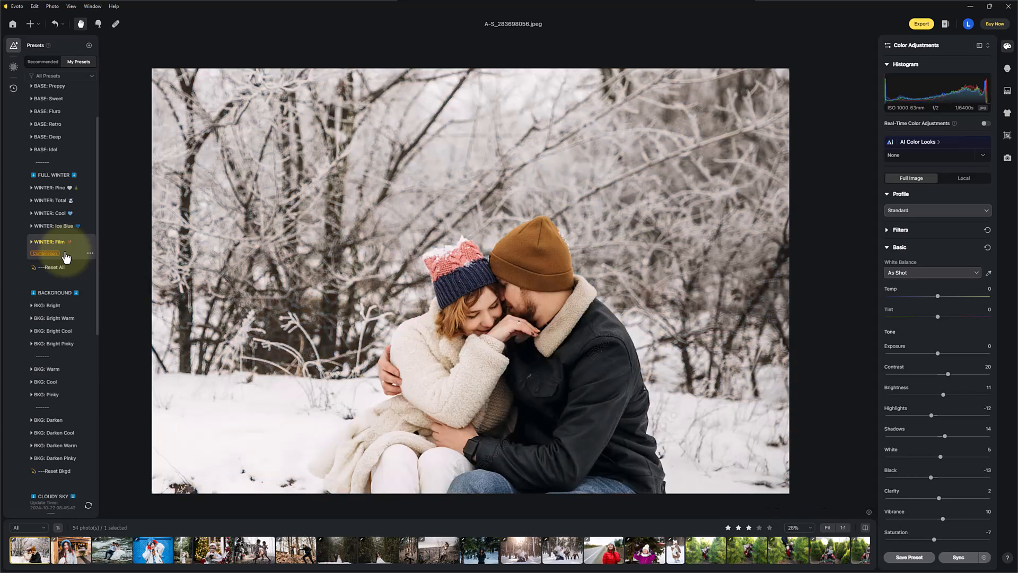
{"action": "left_click", "coordinate": [60, 201]}
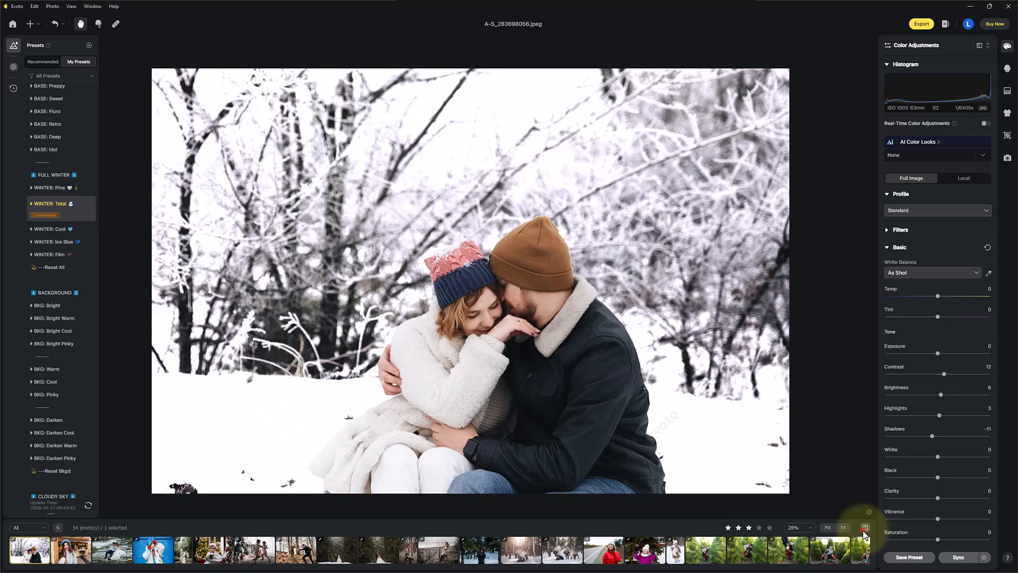
{"action": "left_click", "coordinate": [865, 527]}
{"action": "left_click", "coordinate": [864, 527]}
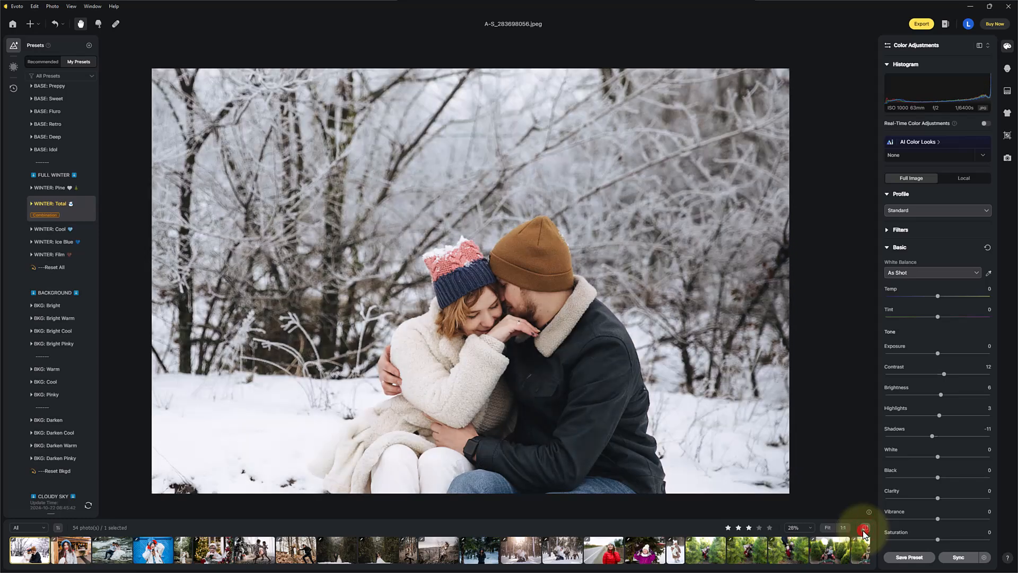
{"action": "left_click", "coordinate": [864, 528]}
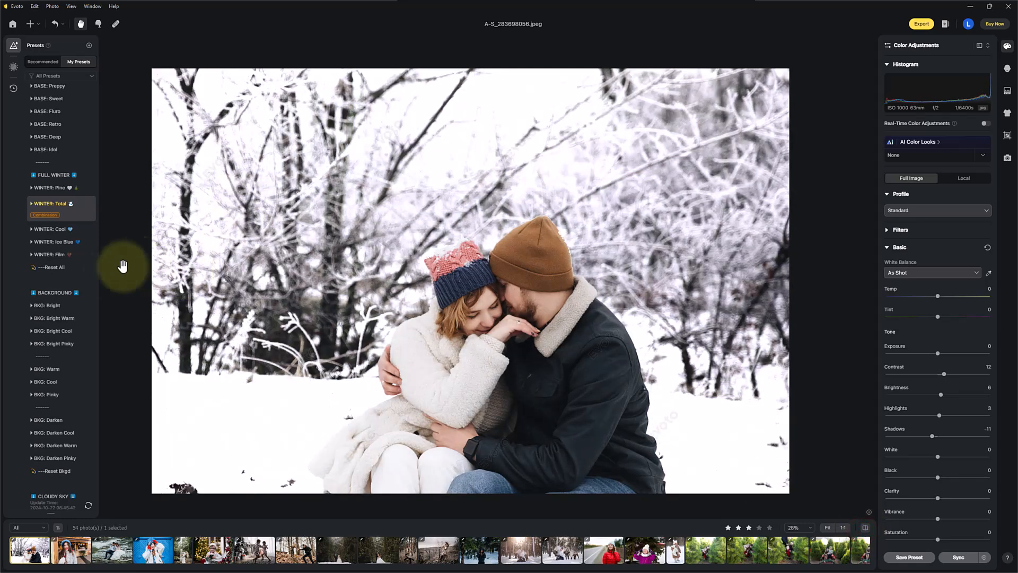
Apply the BKG: Bright Warm backdrop preset to the couple photo
{"action": "scroll", "coordinate": [59, 281], "scroll_direction": "down", "scroll_amount": 3}
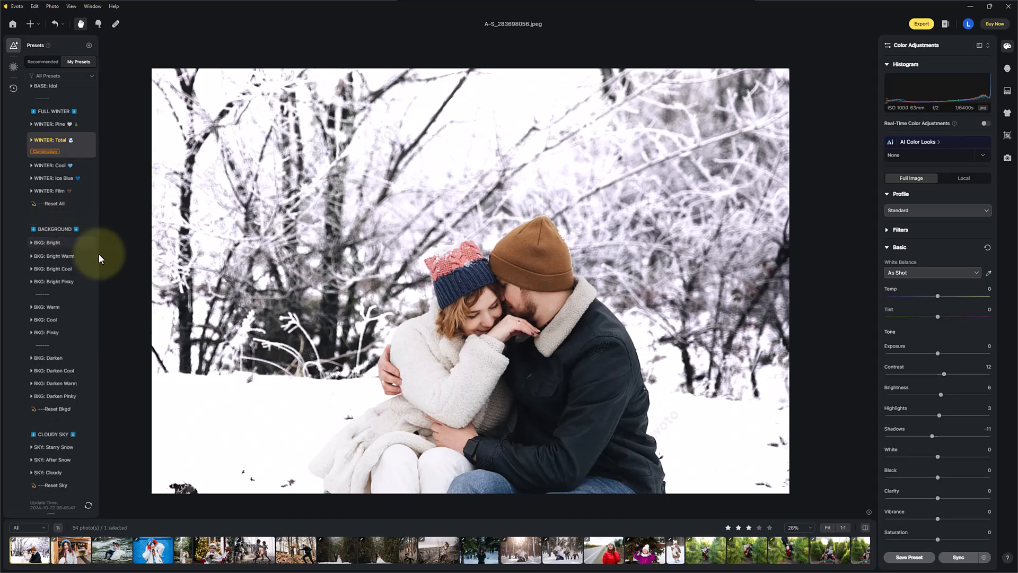
{"action": "scroll", "coordinate": [91, 265], "scroll_direction": "down", "scroll_amount": 2}
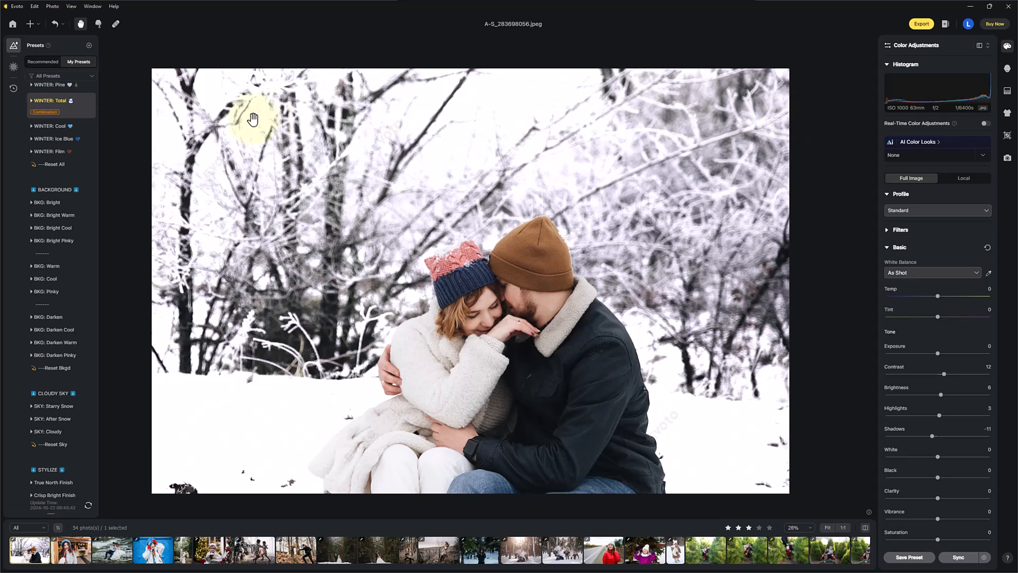
{"action": "left_click", "coordinate": [62, 222]}
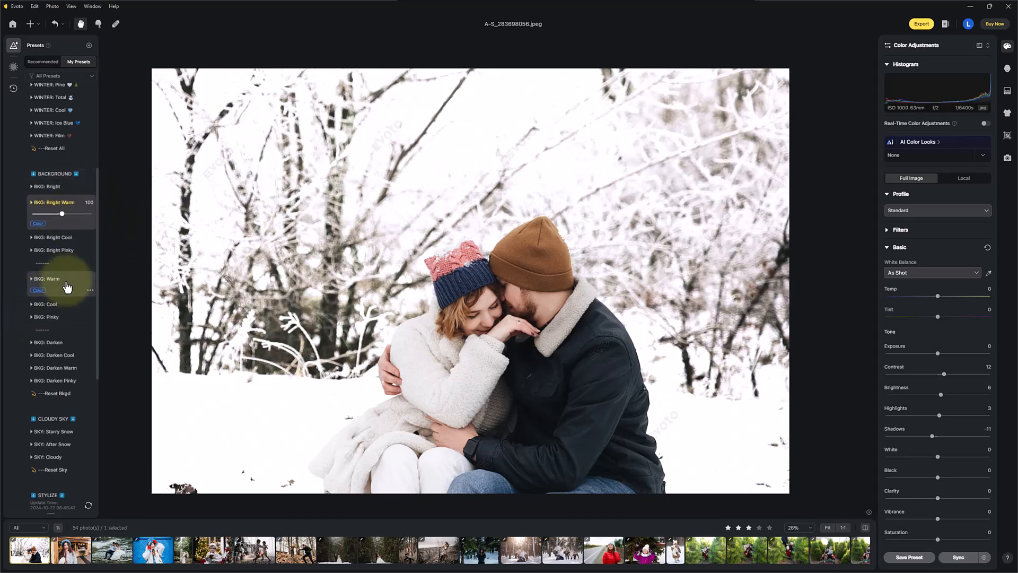
{"action": "left_click_drag", "start_coordinate": [97, 301], "coordinate": [97, 345]}
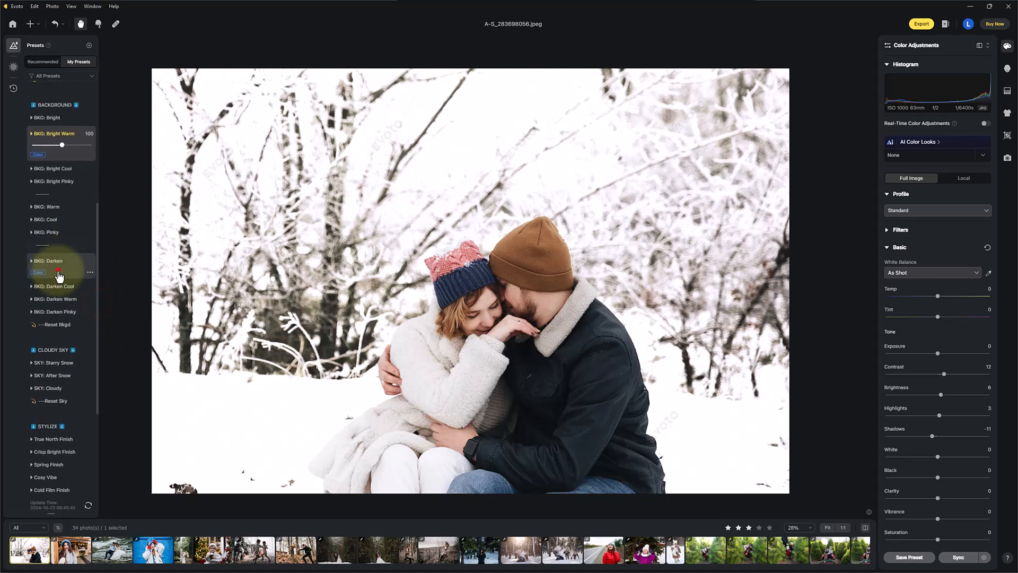
Apply BKG: Darken, weaken its strength almost to nothing, then reset all effects
{"action": "left_click", "coordinate": [59, 274]}
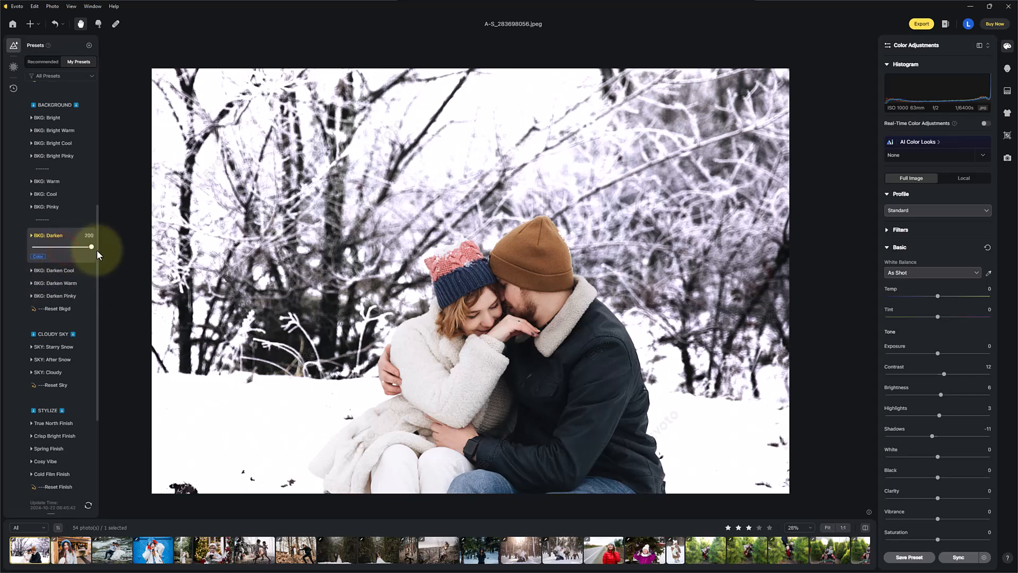
{"action": "left_click", "coordinate": [14, 44]}
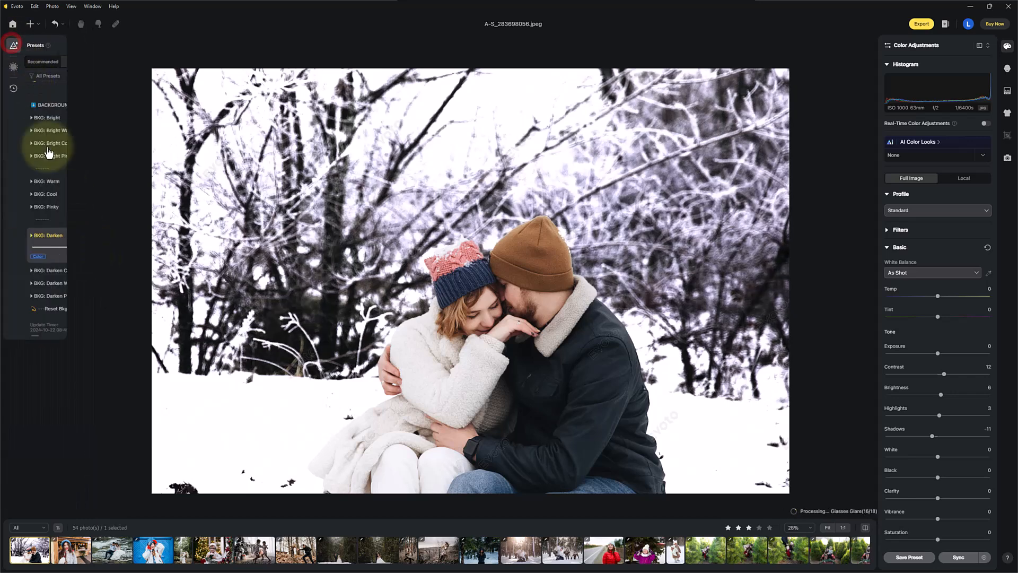
{"action": "left_click_drag", "start_coordinate": [90, 249], "coordinate": [32, 247]}
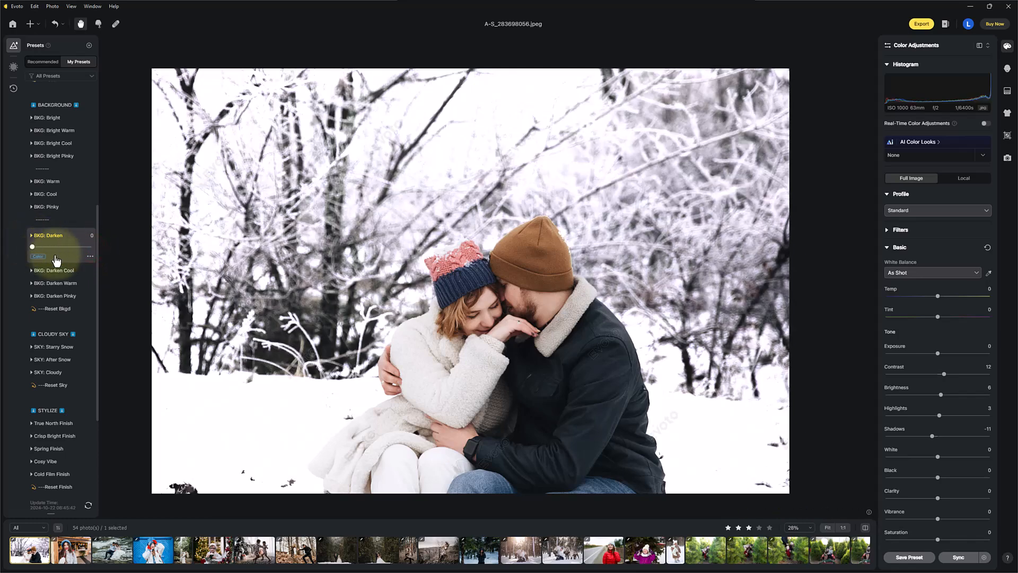
{"action": "left_click", "coordinate": [55, 24]}
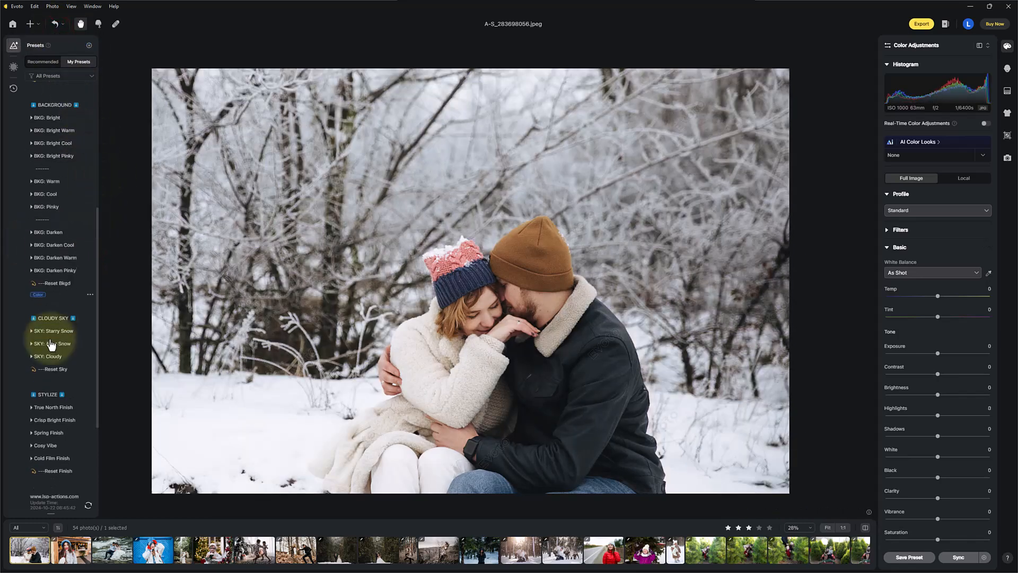
Open the red-jacket portrait AS_423180768.jpeg and try SKY: Starry Snow and SKY: After Snow
{"action": "scroll", "coordinate": [72, 318], "scroll_direction": "down", "scroll_amount": 1}
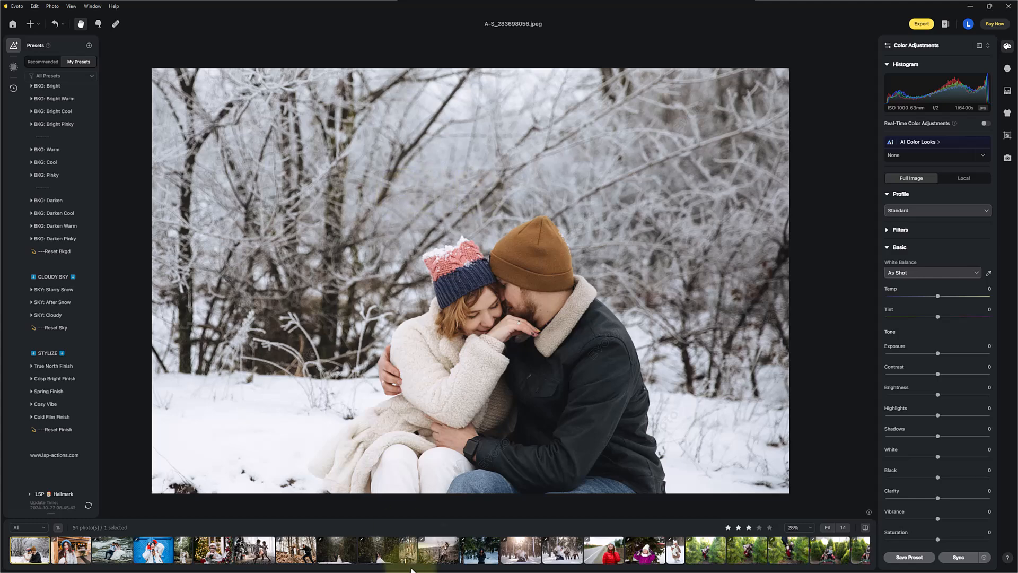
{"action": "left_click", "coordinate": [439, 550]}
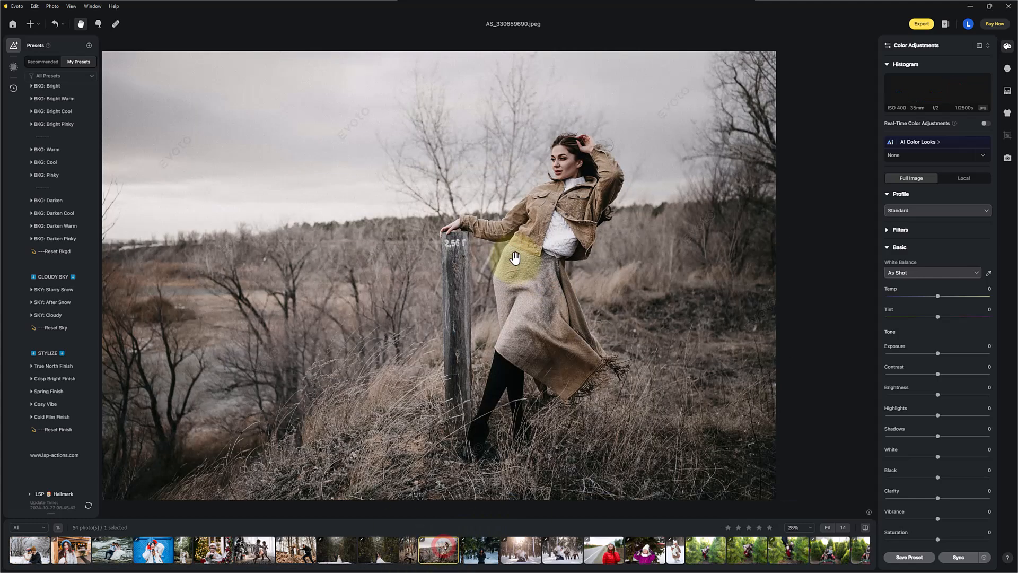
{"action": "left_click", "coordinate": [622, 550]}
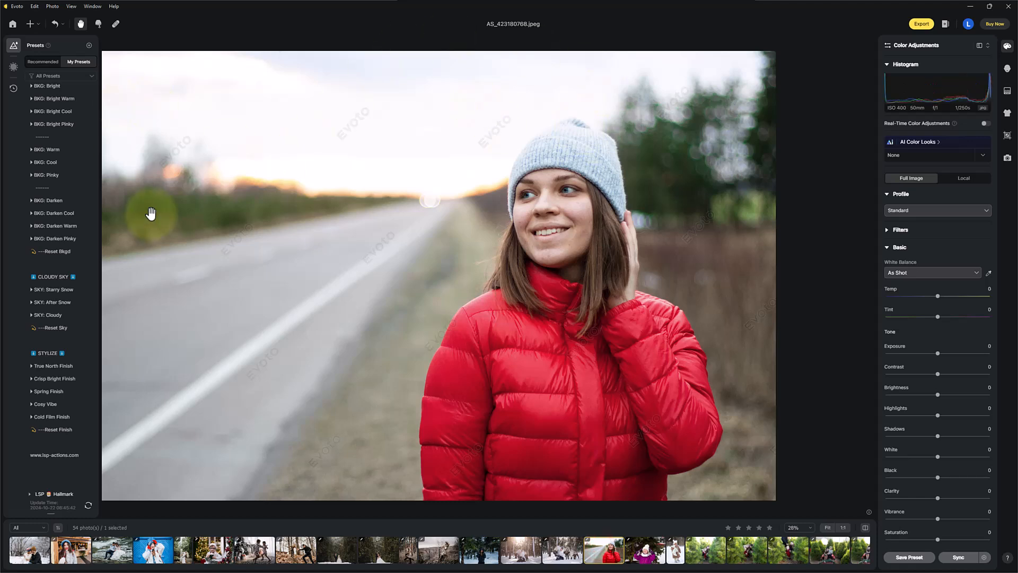
{"action": "left_click", "coordinate": [72, 298]}
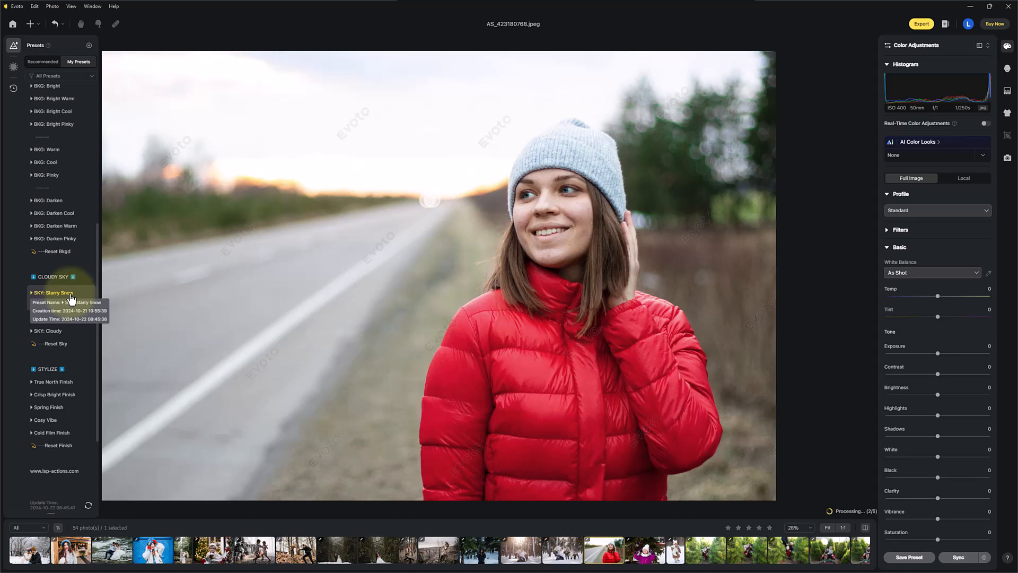
{"action": "left_click", "coordinate": [74, 320]}
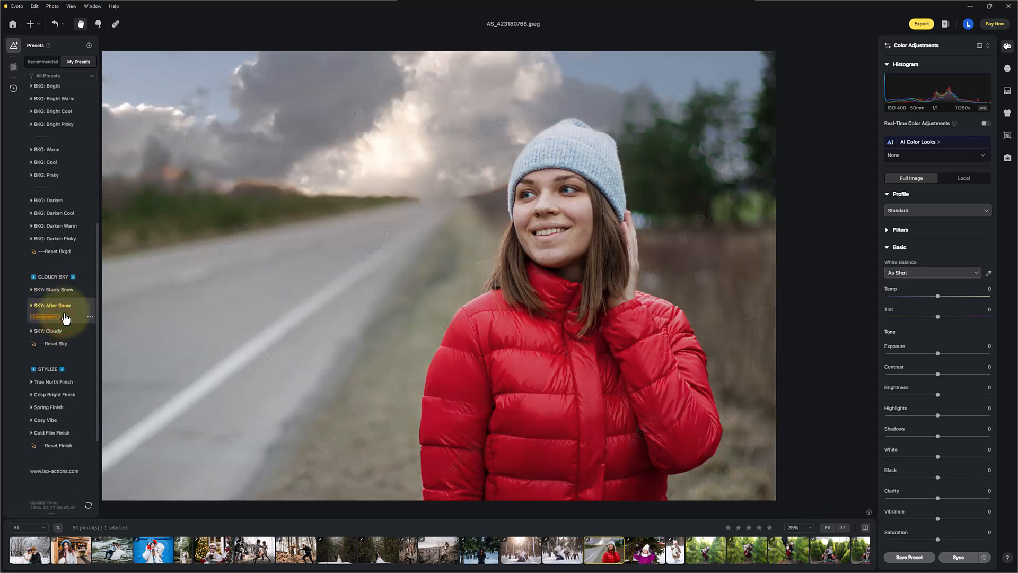
Apply SKY: Cloudy, compare it with the original, then apply ---Reset Sky to restore the sunset
{"action": "left_click", "coordinate": [66, 332]}
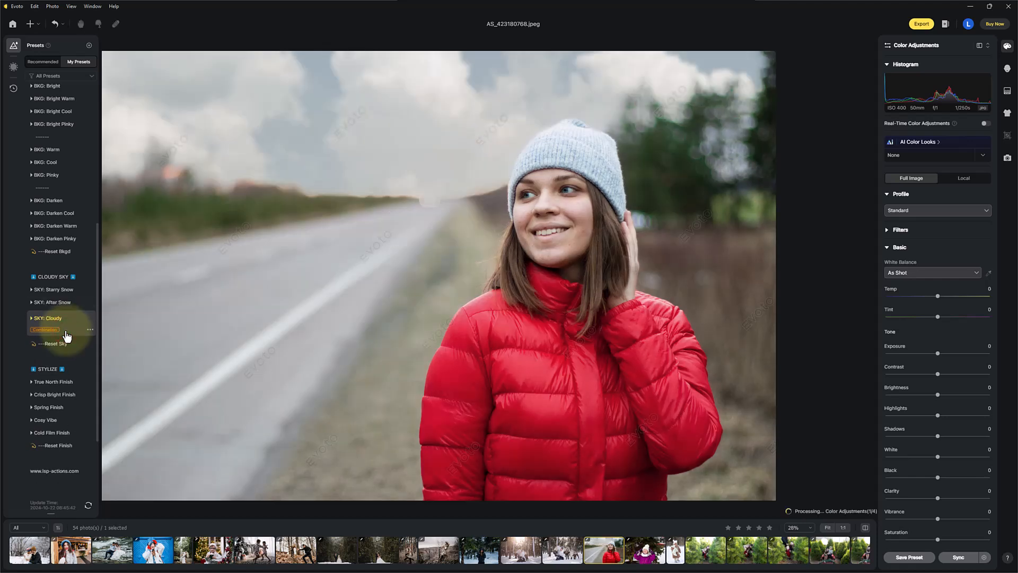
{"action": "left_click", "coordinate": [865, 528]}
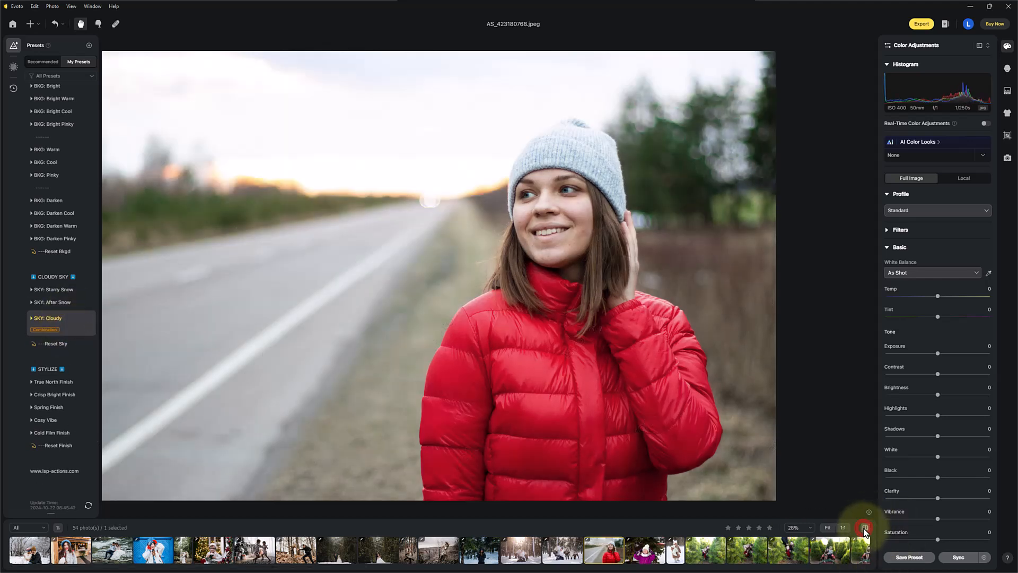
{"action": "left_click", "coordinate": [864, 528]}
{"action": "left_click", "coordinate": [864, 528]}
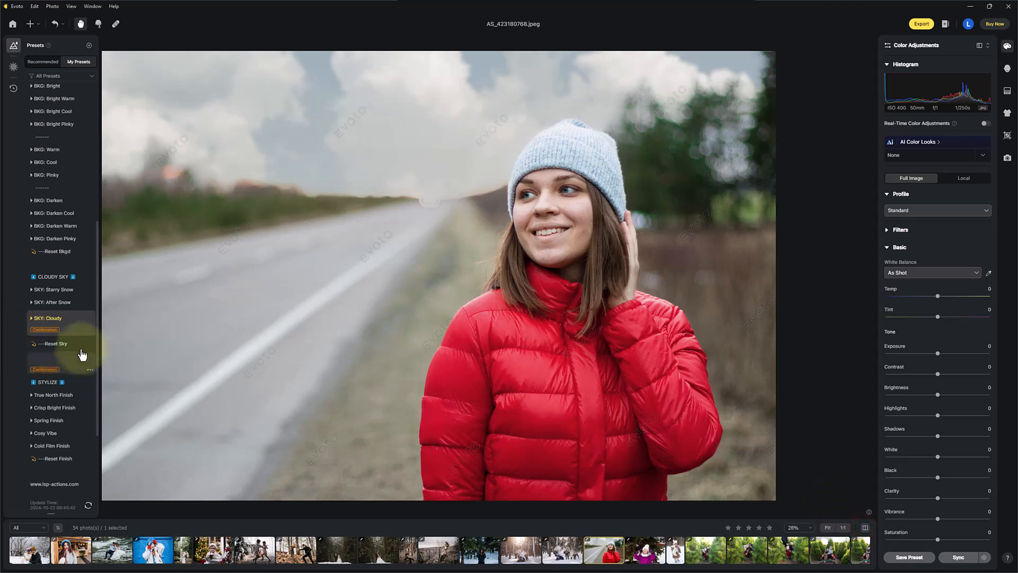
{"action": "left_click", "coordinate": [56, 341]}
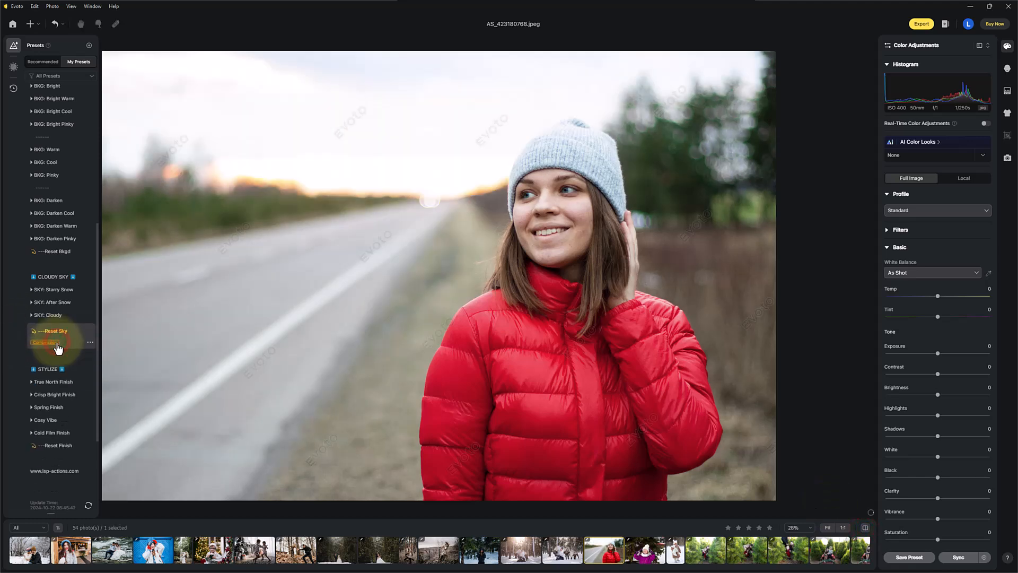
{"action": "scroll", "coordinate": [98, 329], "scroll_direction": "down", "scroll_amount": 1}
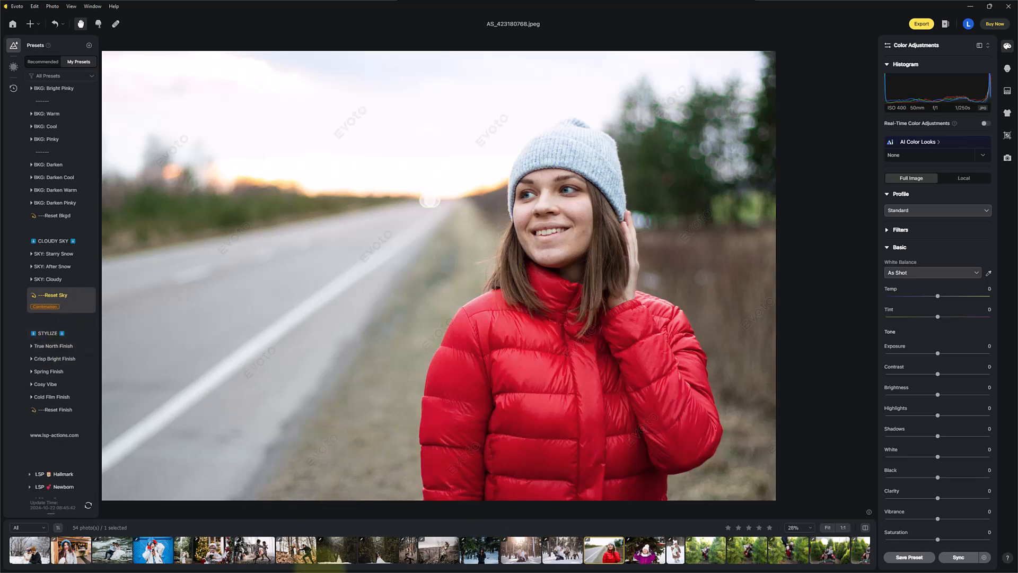
Open AS_214390717.jpeg and preview the True North, Crisp Bright, Spring Finish and Cosy Vibe finishes
{"action": "left_click", "coordinate": [343, 549]}
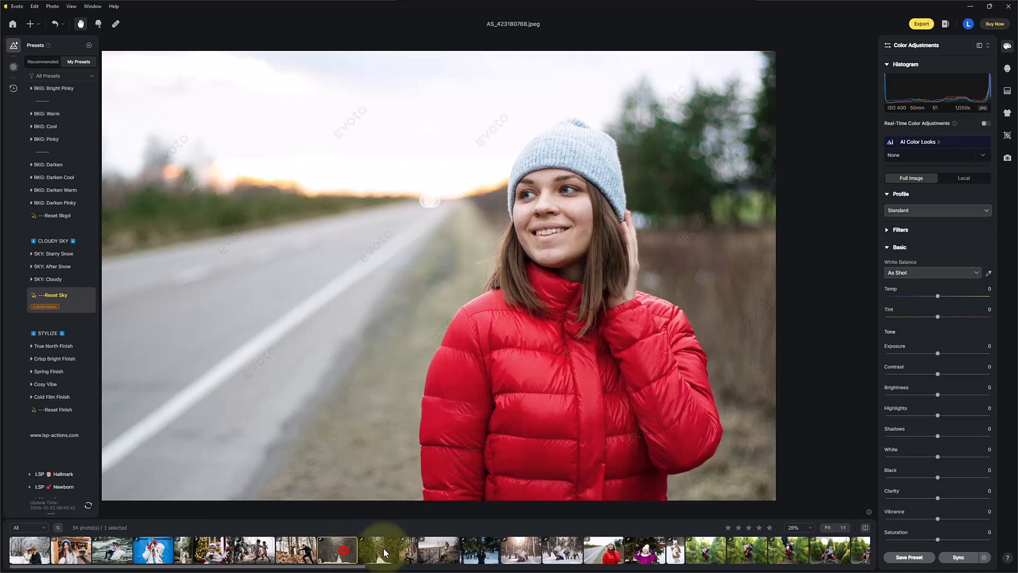
{"action": "left_click", "coordinate": [53, 330]}
{"action": "left_click", "coordinate": [59, 369]}
{"action": "left_click", "coordinate": [61, 375]}
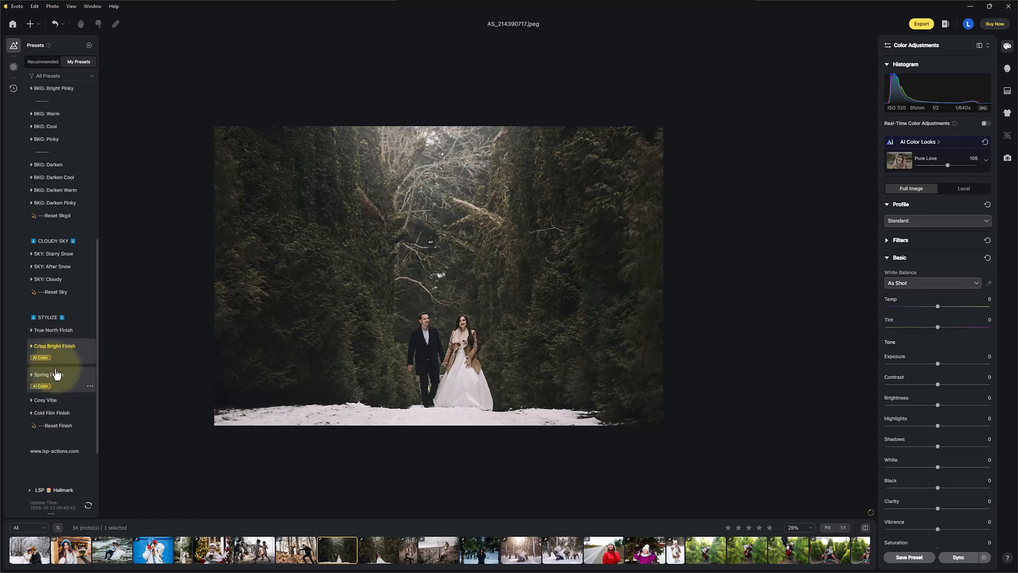
{"action": "left_click", "coordinate": [62, 385]}
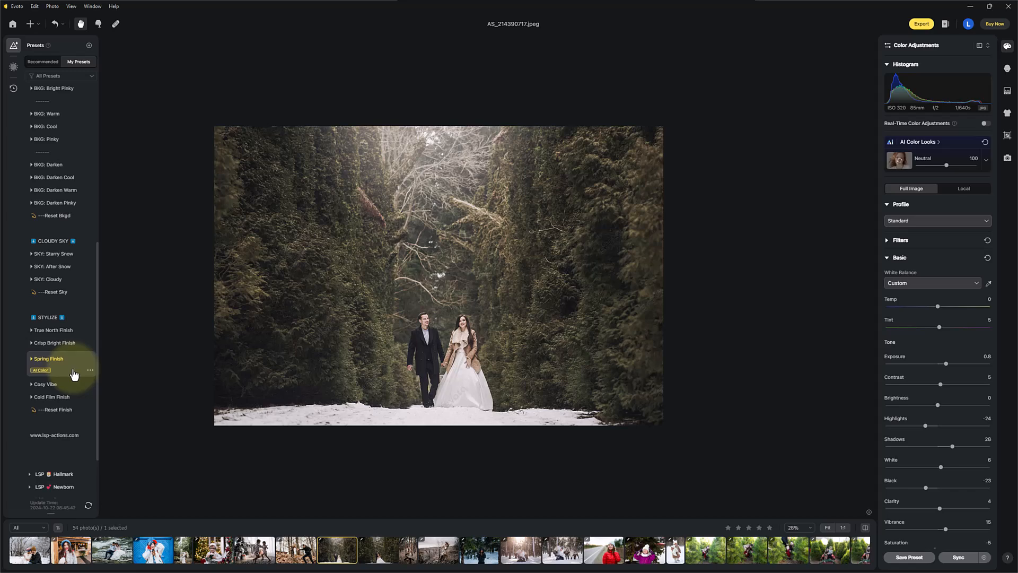
Try Cold Film Finish, then apply Reset Finish and Reset All Effects to restore the original
{"action": "left_click", "coordinate": [75, 412]}
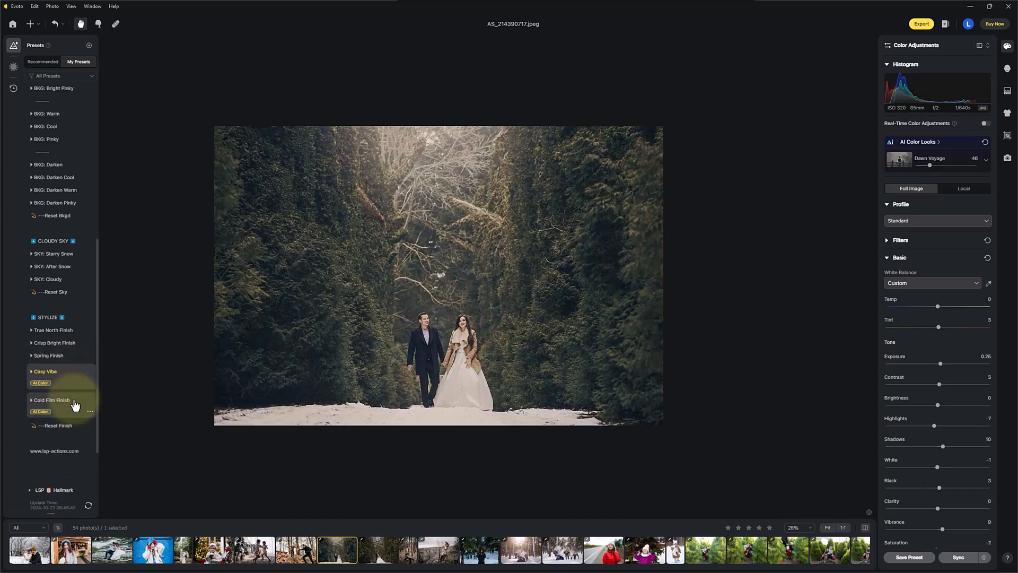
{"action": "left_click", "coordinate": [68, 410]}
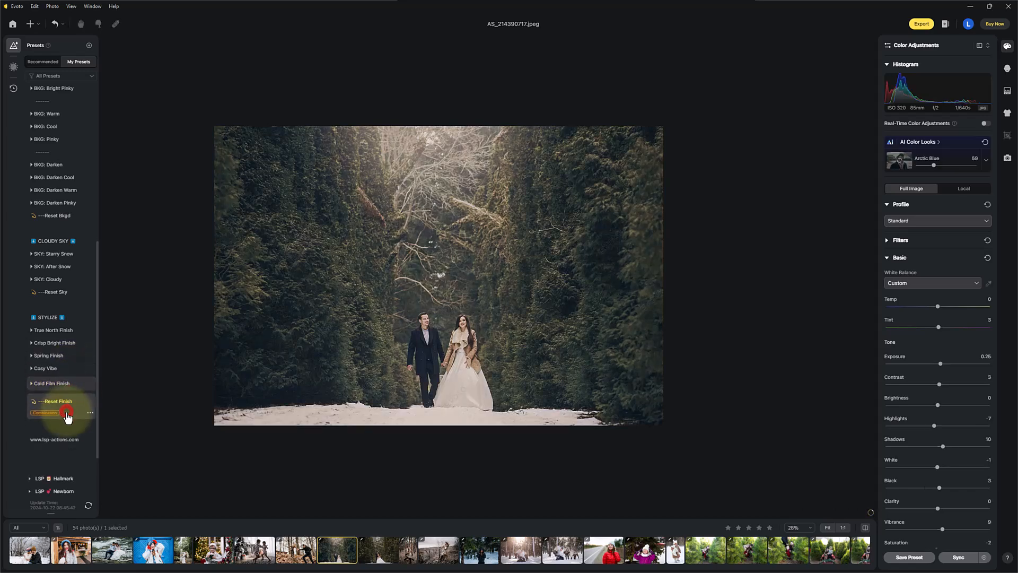
{"action": "left_click", "coordinate": [55, 23]}
Scroll to the FULL WINTER presets, apply WINTER: Pine and compare it with the original
{"action": "scroll", "coordinate": [411, 302], "scroll_direction": "up", "scroll_amount": 5}
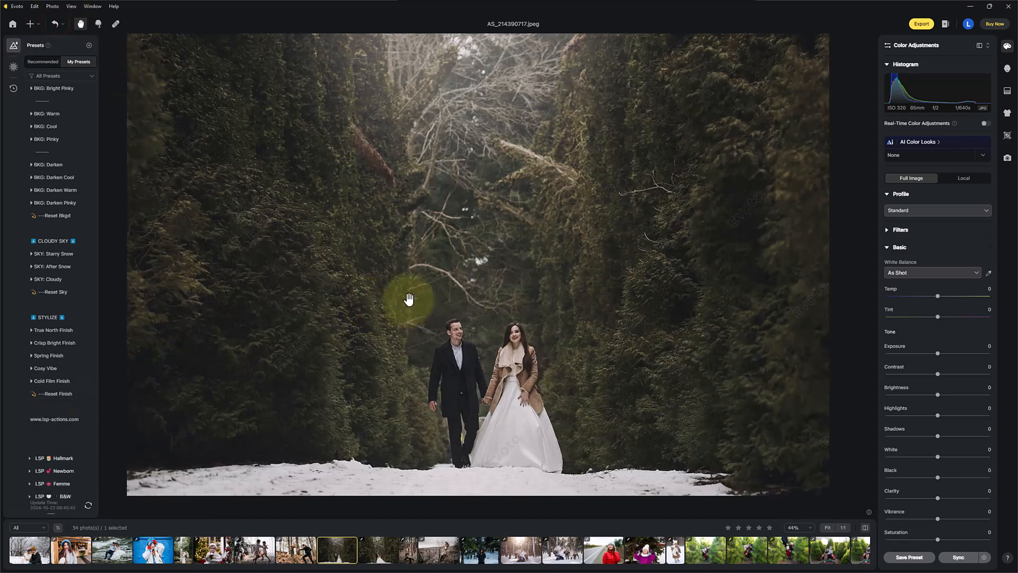
{"action": "scroll", "coordinate": [65, 227], "scroll_direction": "up", "scroll_amount": 6}
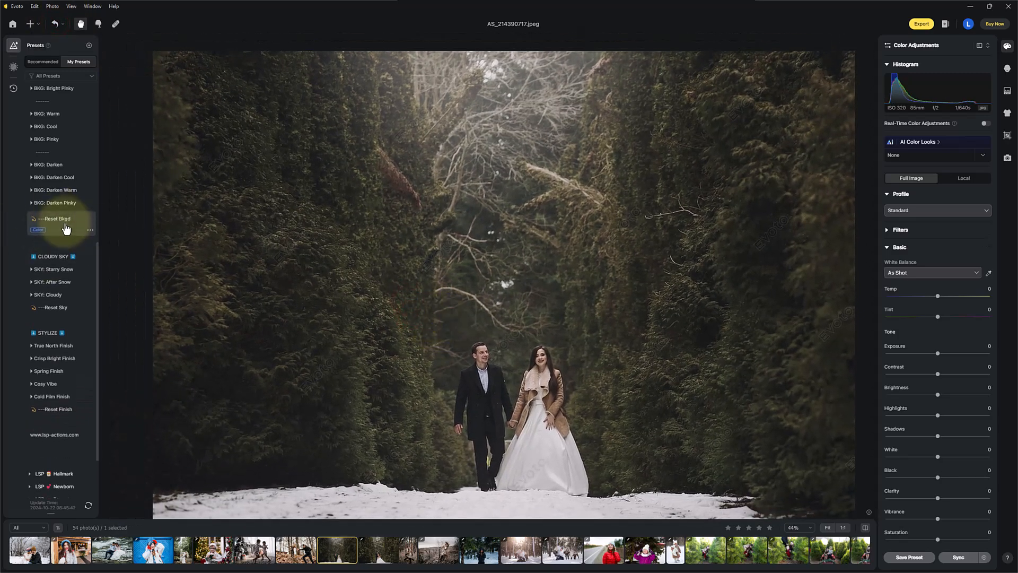
{"action": "left_click_drag", "start_coordinate": [97, 118], "coordinate": [100, 142]}
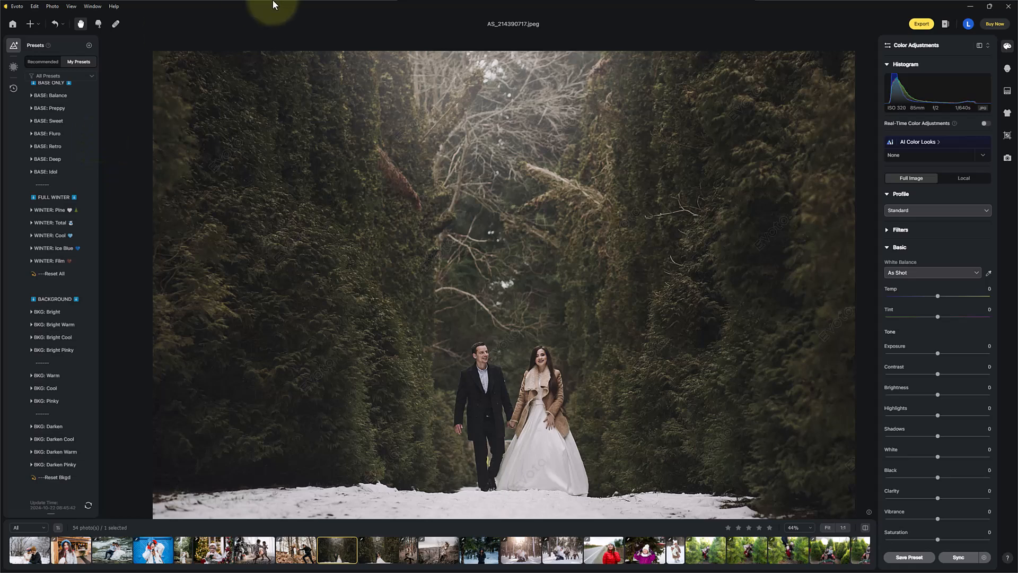
{"action": "left_click_drag", "start_coordinate": [96, 129], "coordinate": [95, 90]}
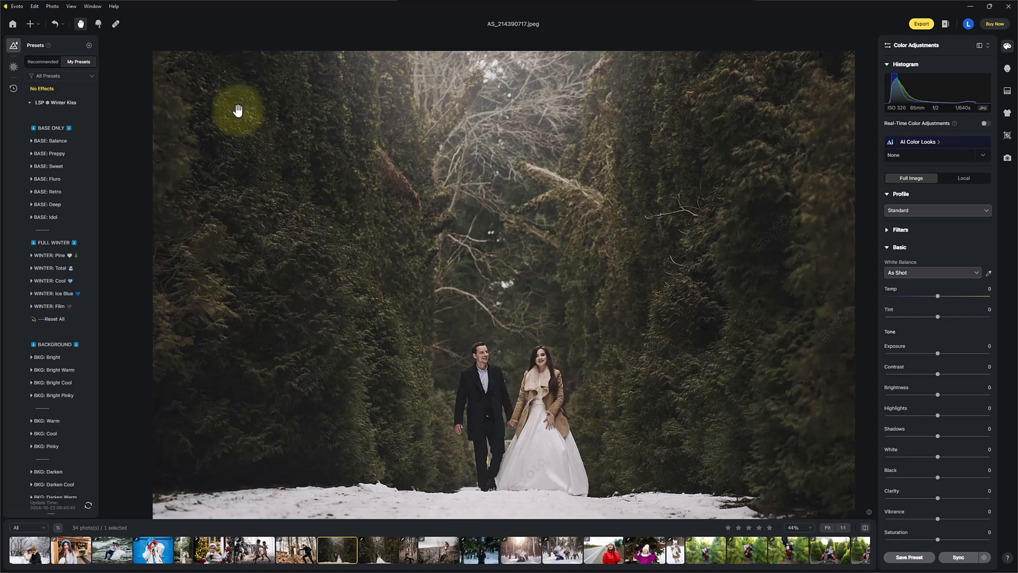
{"action": "left_click_drag", "start_coordinate": [97, 104], "coordinate": [96, 128]}
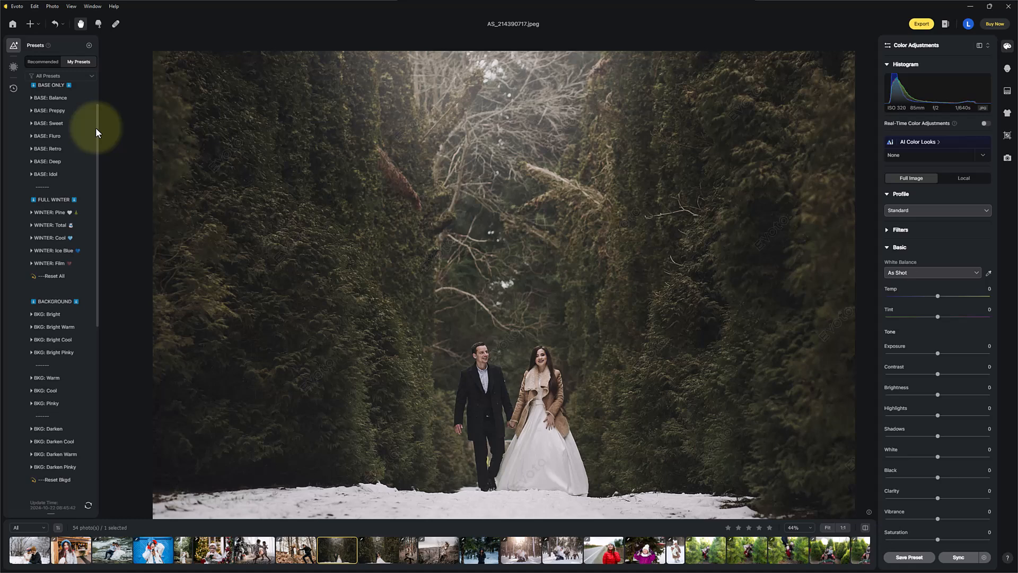
{"action": "mouse_move", "coordinate": [80, 215]}
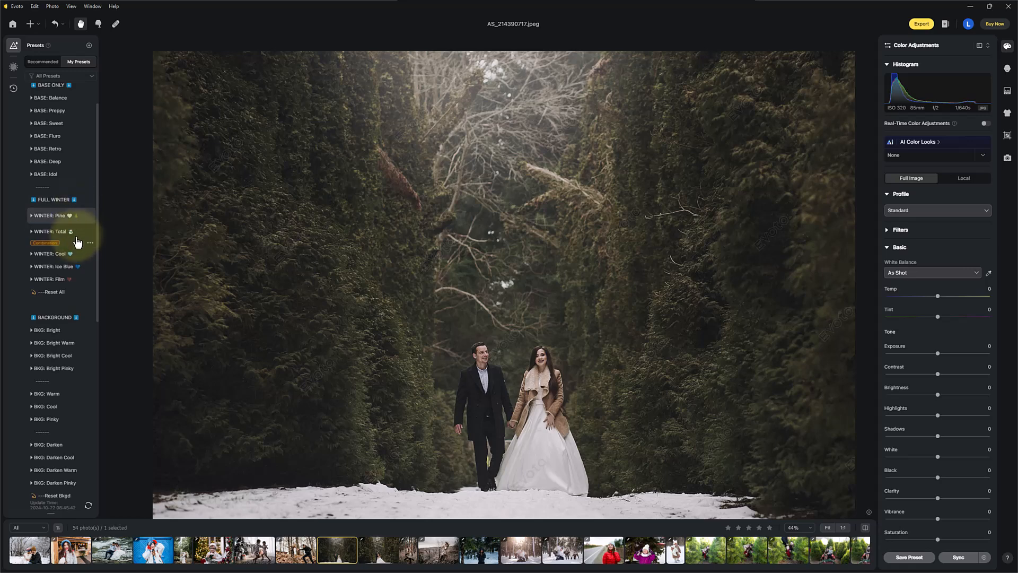
{"action": "left_click", "coordinate": [74, 214]}
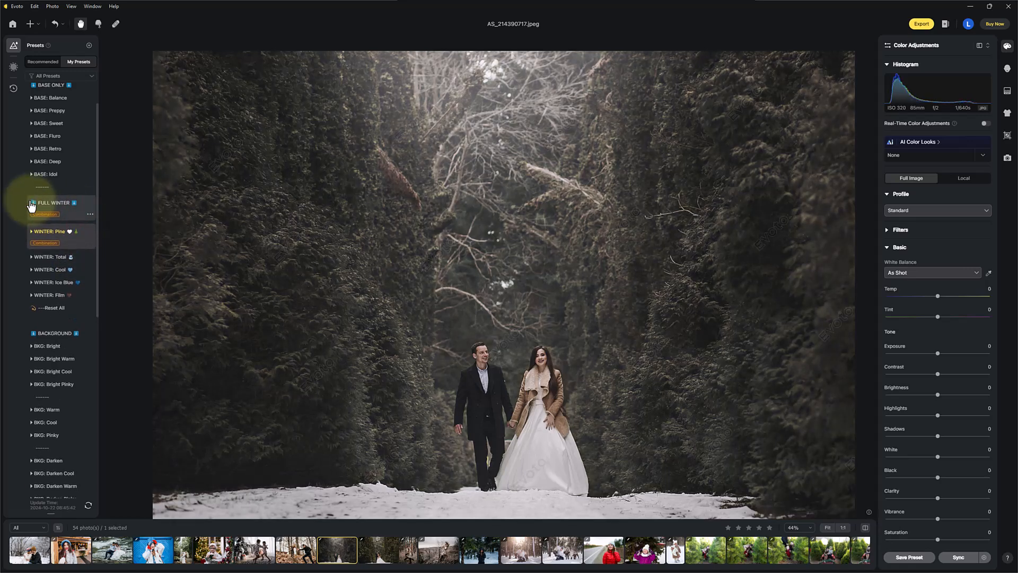
{"action": "left_click_drag", "start_coordinate": [97, 226], "coordinate": [96, 229]}
{"action": "left_click", "coordinate": [866, 529]}
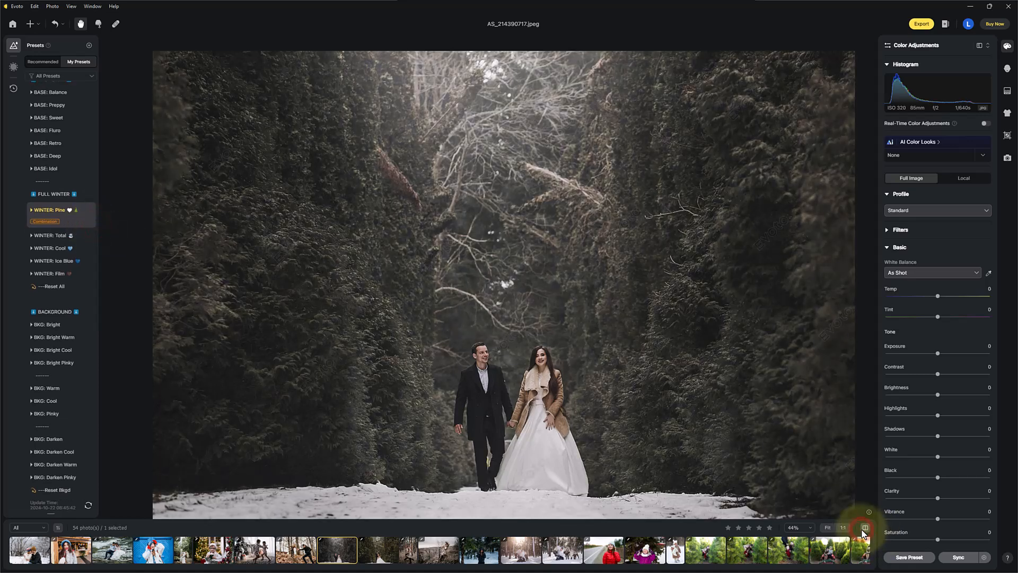
Apply WINTER: Total and toggle between it and the original photo
{"action": "left_click", "coordinate": [72, 237]}
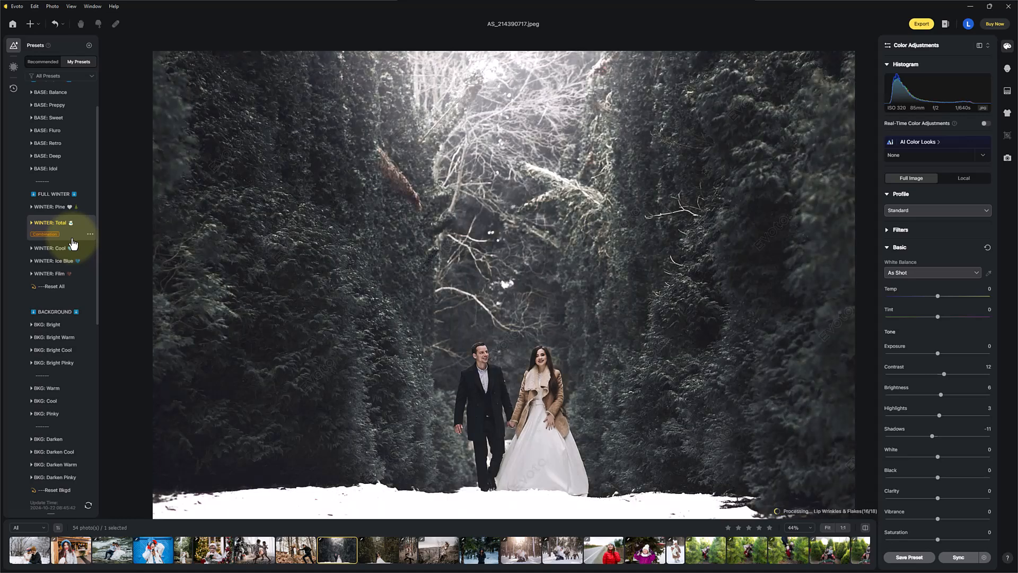
{"action": "left_click", "coordinate": [866, 528]}
{"action": "left_click", "coordinate": [866, 528]}
{"action": "left_click", "coordinate": [866, 528]}
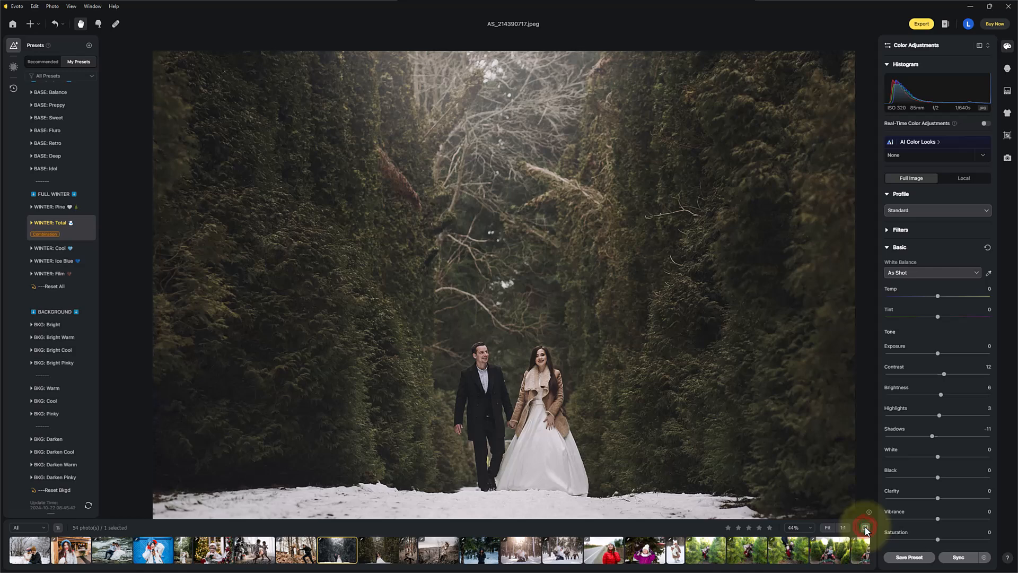
{"action": "left_click", "coordinate": [866, 528]}
Try WINTER: Cool and Ice Blue, settle on WINTER: Cool, and compare with the original
{"action": "left_click", "coordinate": [67, 247]}
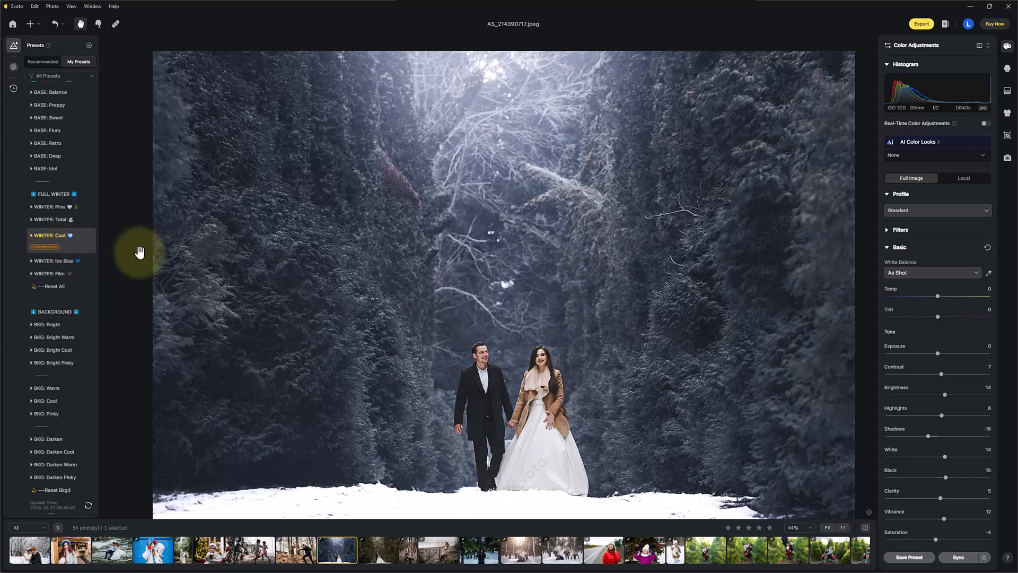
{"action": "left_click", "coordinate": [49, 261]}
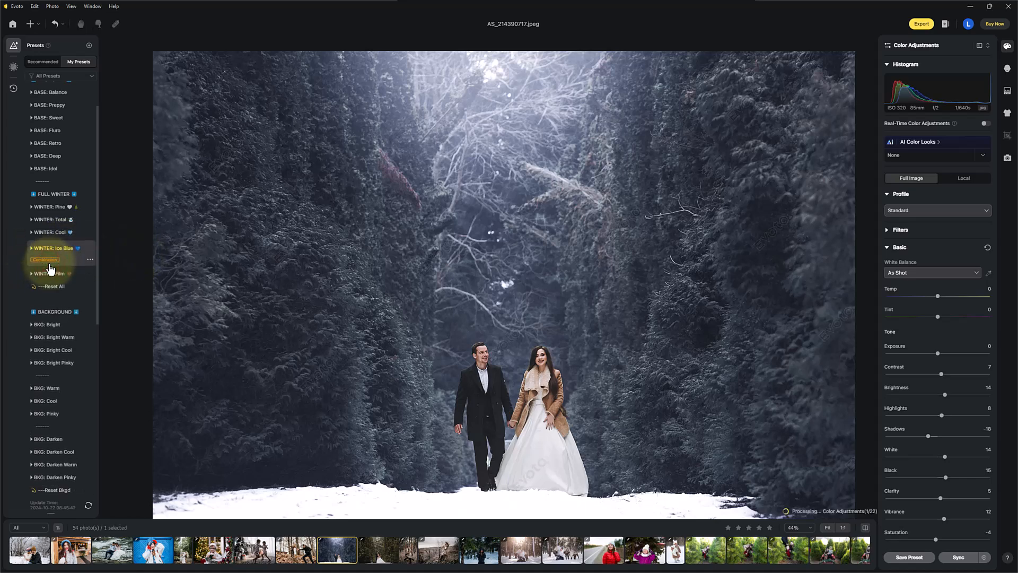
{"action": "left_click", "coordinate": [60, 234]}
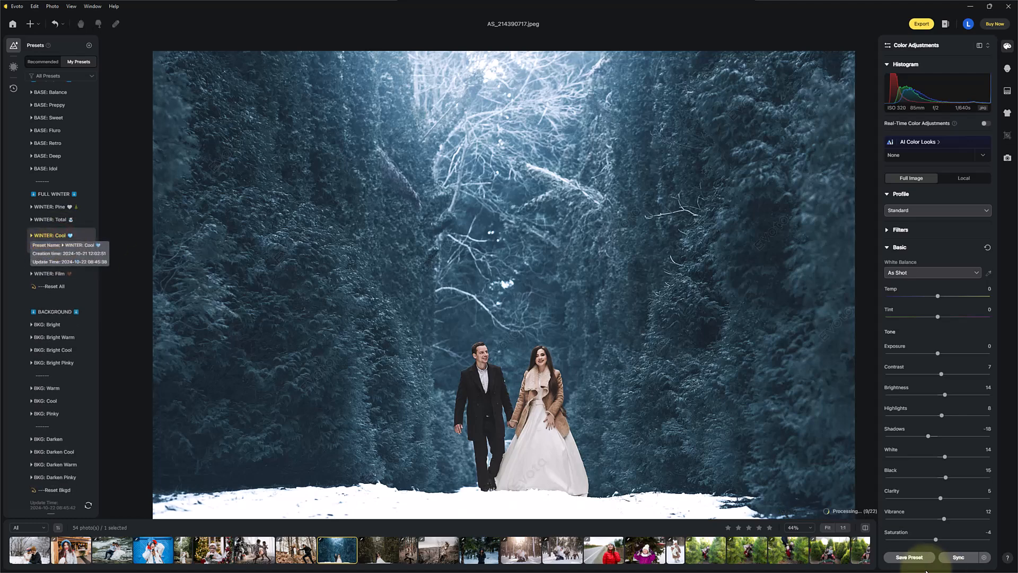
{"action": "left_click", "coordinate": [864, 528]}
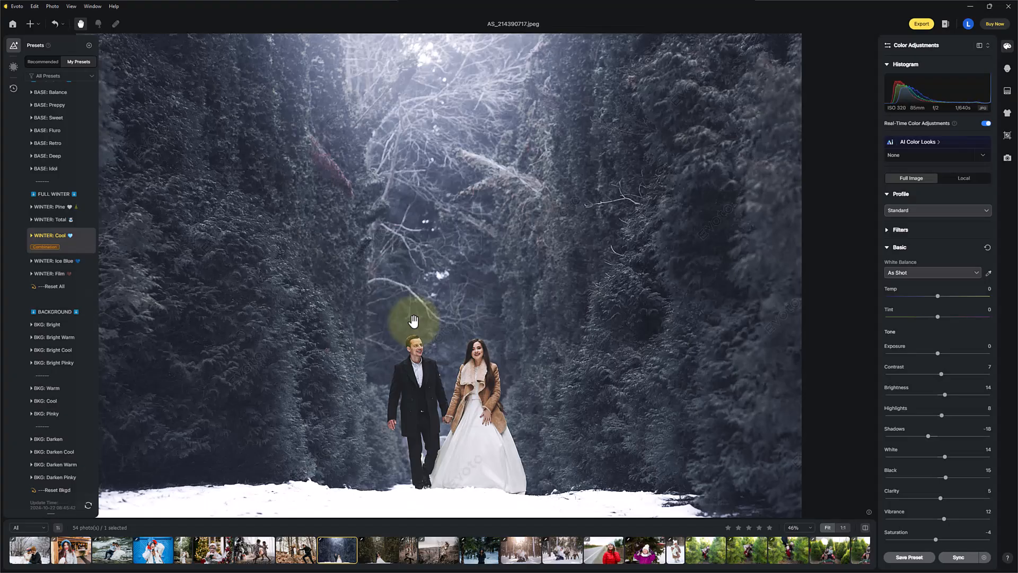
Toggle real-time color adjustments and compare the WINTER: Cool edit against the original
{"action": "left_click", "coordinate": [985, 124]}
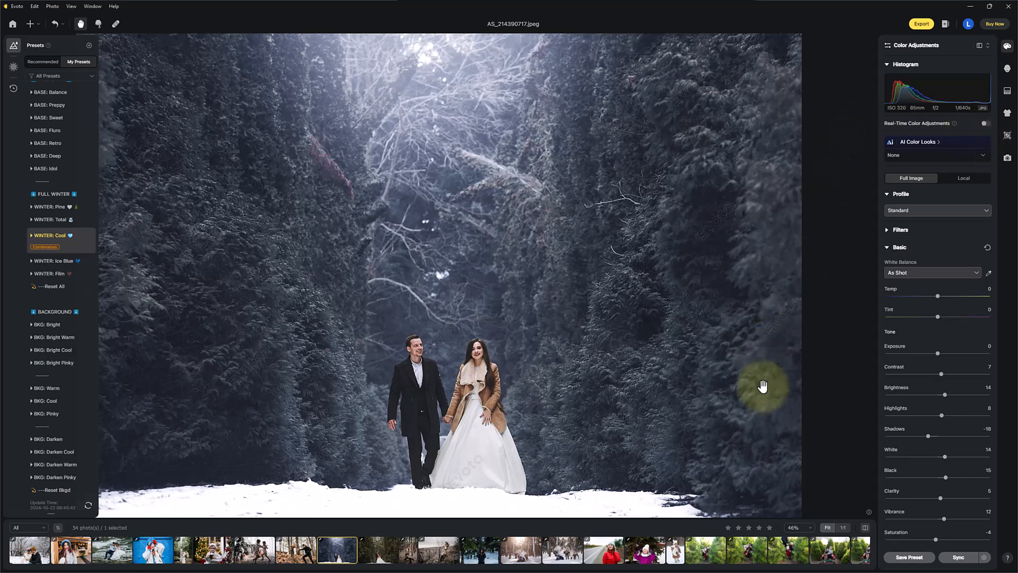
{"action": "left_click", "coordinate": [865, 529]}
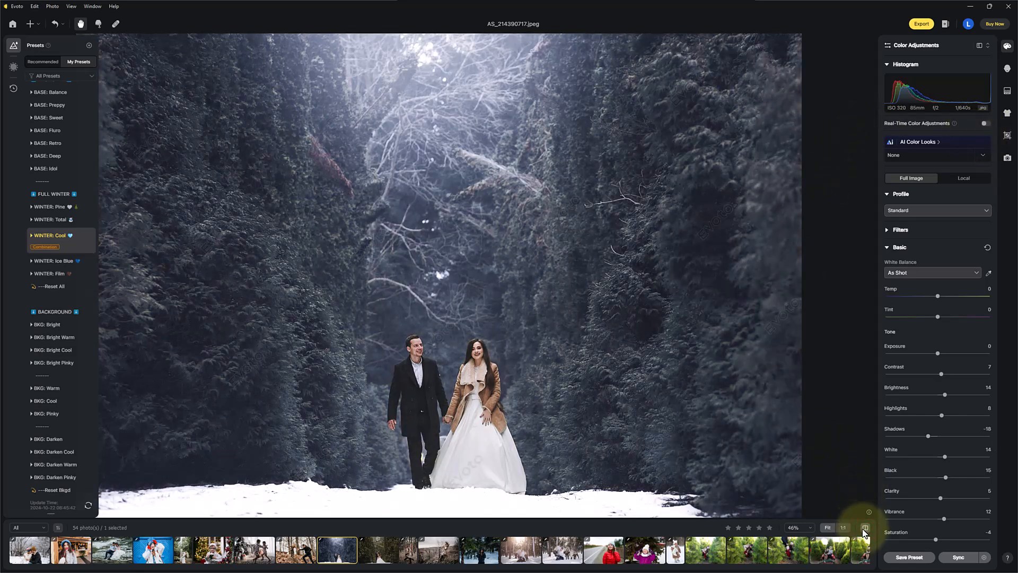
{"action": "scroll", "coordinate": [484, 470], "scroll_direction": "up", "scroll_amount": 2}
{"action": "scroll", "coordinate": [485, 470], "scroll_direction": "up", "scroll_amount": 2}
{"action": "left_click", "coordinate": [865, 529]}
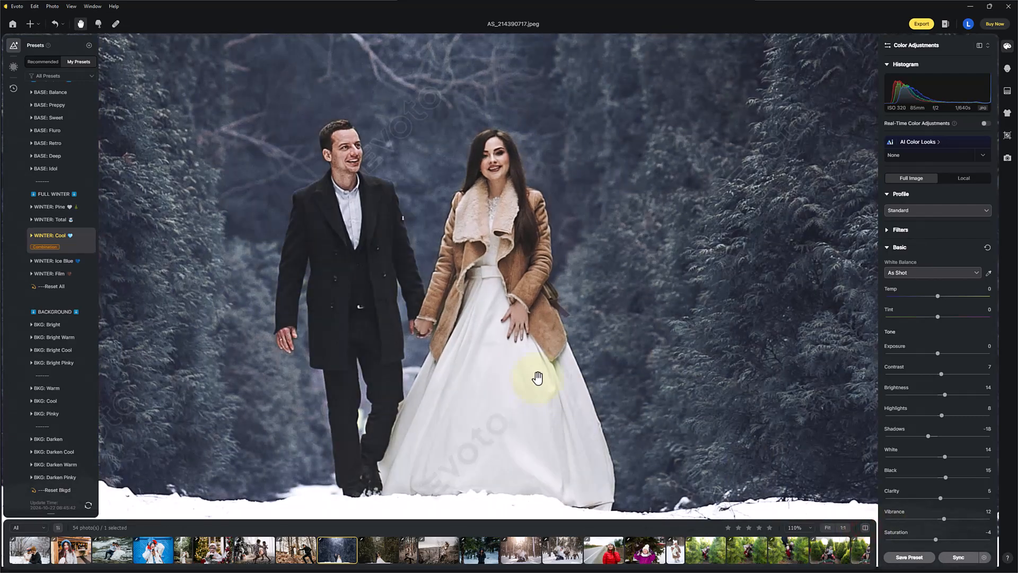
{"action": "scroll", "coordinate": [537, 377], "scroll_direction": "down", "scroll_amount": 3}
{"action": "scroll", "coordinate": [538, 377], "scroll_direction": "down", "scroll_amount": 3}
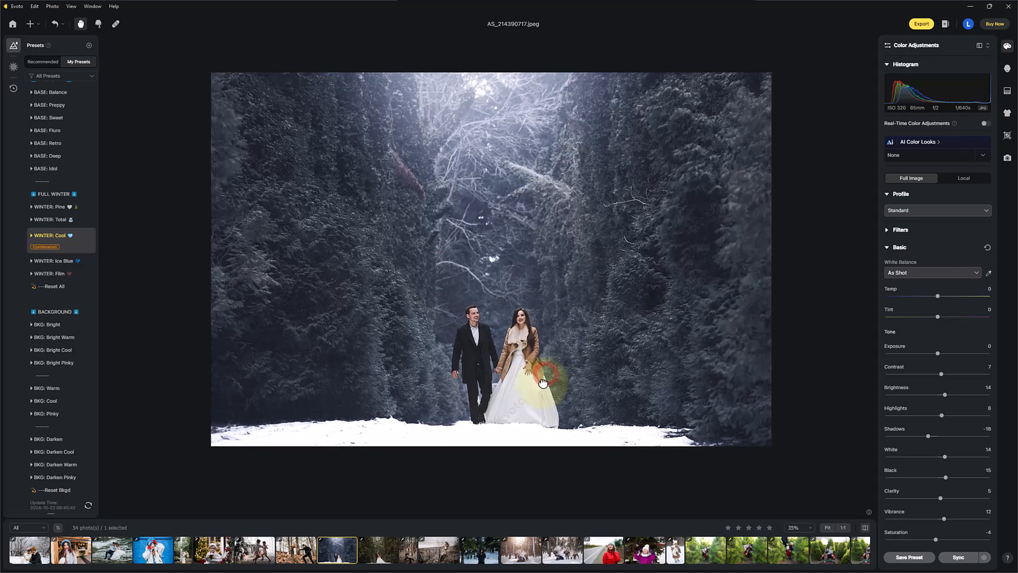
Fit the photo to the view, select eight filmstrip photos, and sync the edits to them
{"action": "left_click", "coordinate": [827, 528]}
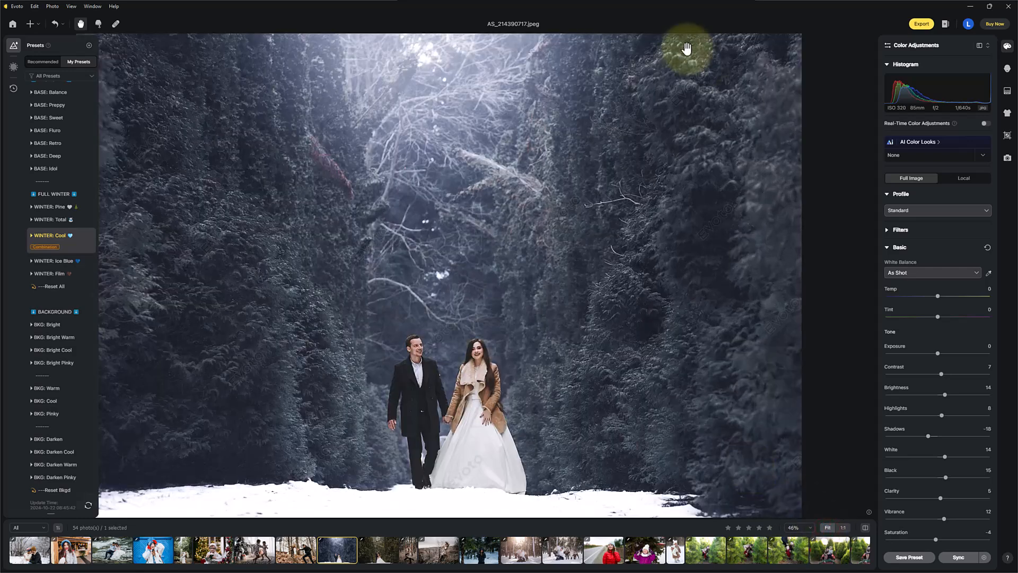
{"action": "left_click", "coordinate": [605, 551], "text": "shift"}
{"action": "left_click", "coordinate": [962, 558]}
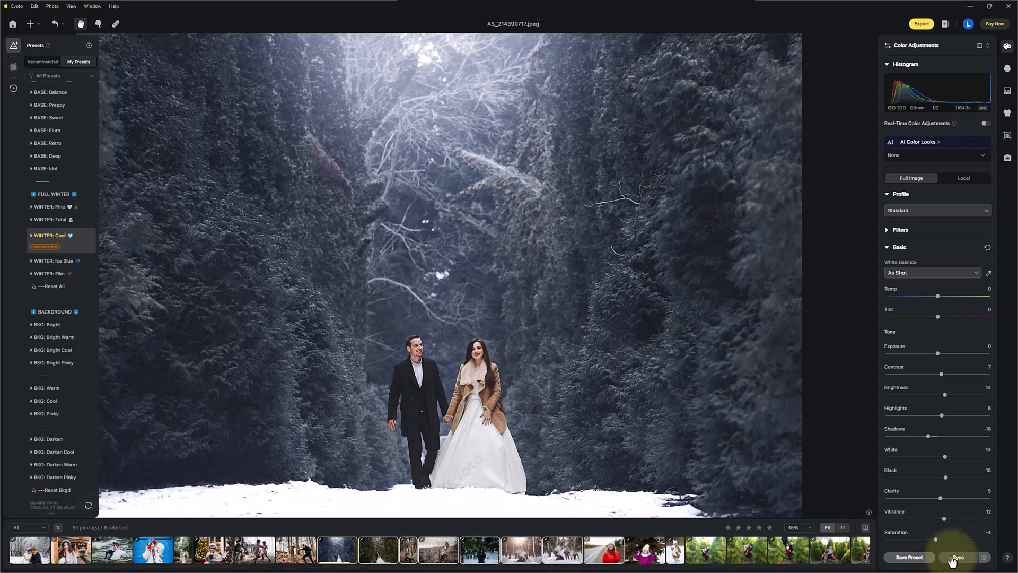
{"action": "left_click", "coordinate": [311, 547]}
{"action": "left_click", "coordinate": [337, 551]}
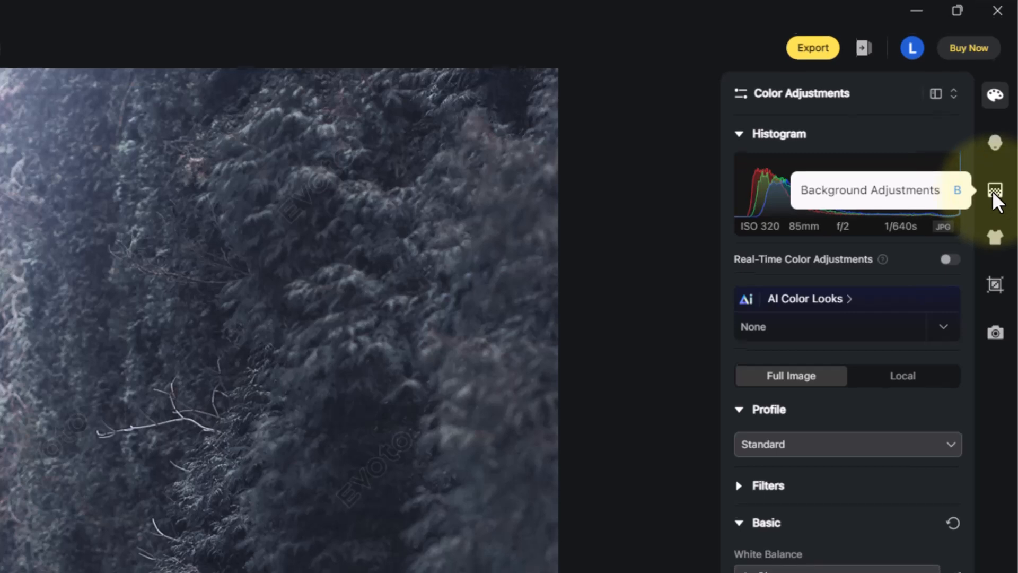
Open Background Adjustments and show the My backdrops collection in Backdrop Changer
{"action": "left_click", "coordinate": [992, 193]}
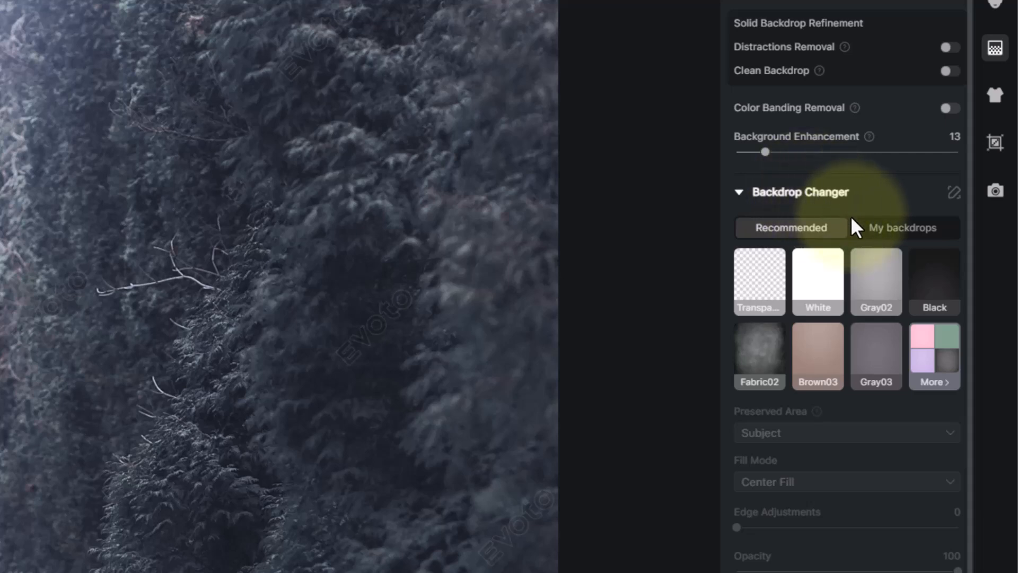
{"action": "left_click", "coordinate": [876, 237]}
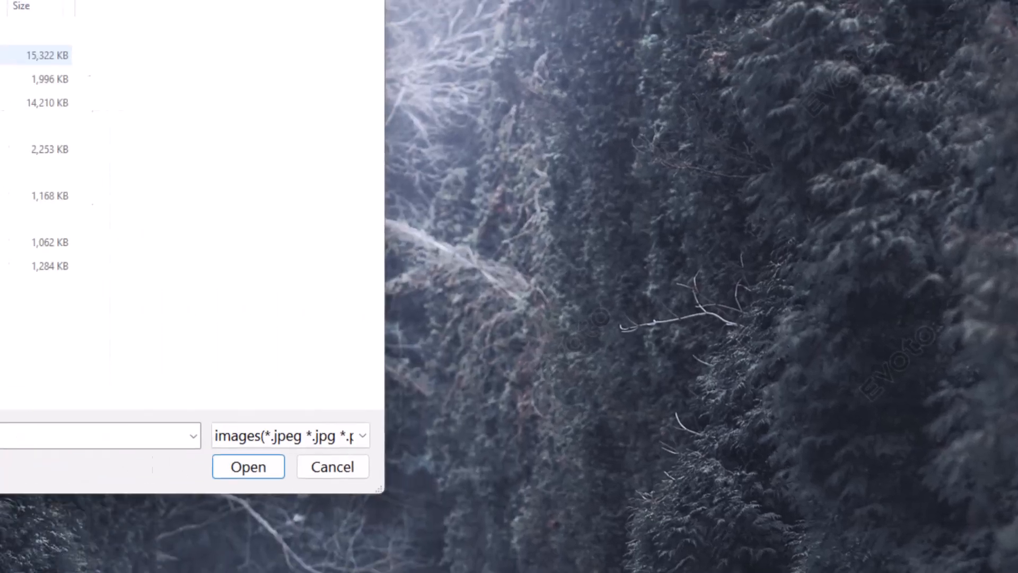
Import LSP - Snow Storm.png through LSP - Snow Light.png, all seven files, as backdrops
{"action": "left_click", "coordinate": [116, 88]}
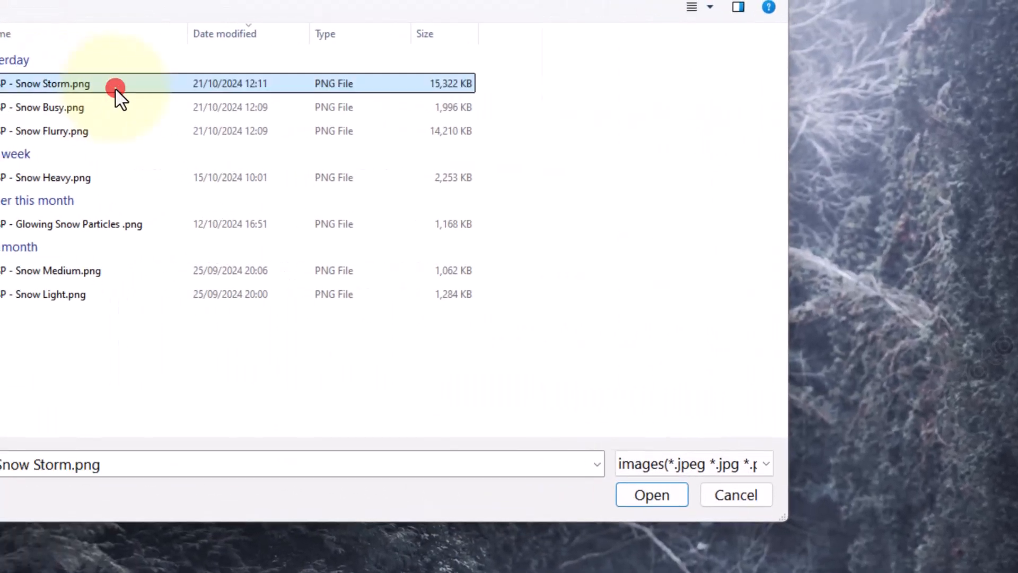
{"action": "left_click", "coordinate": [97, 294], "text": "shift"}
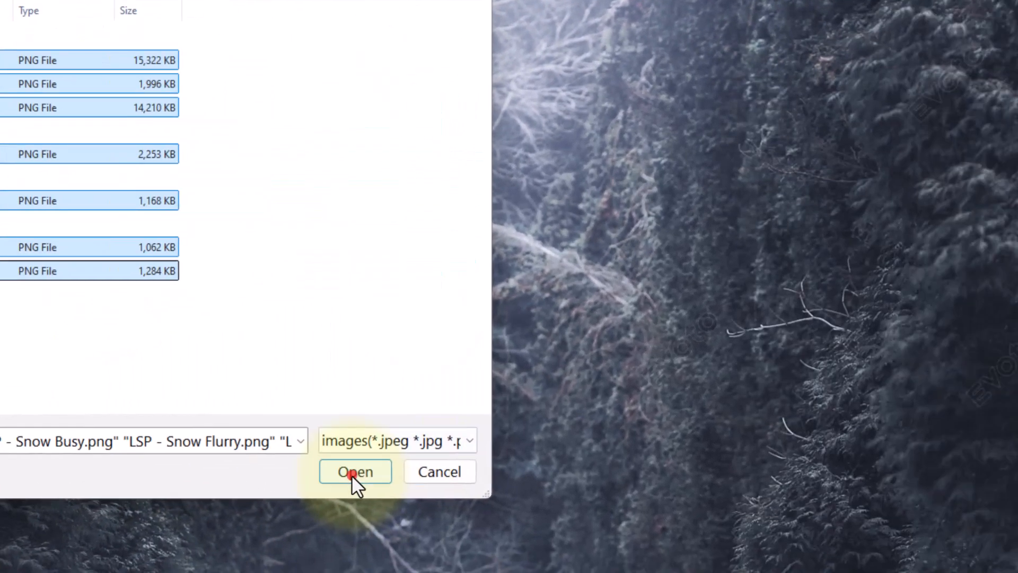
{"action": "left_click", "coordinate": [665, 490]}
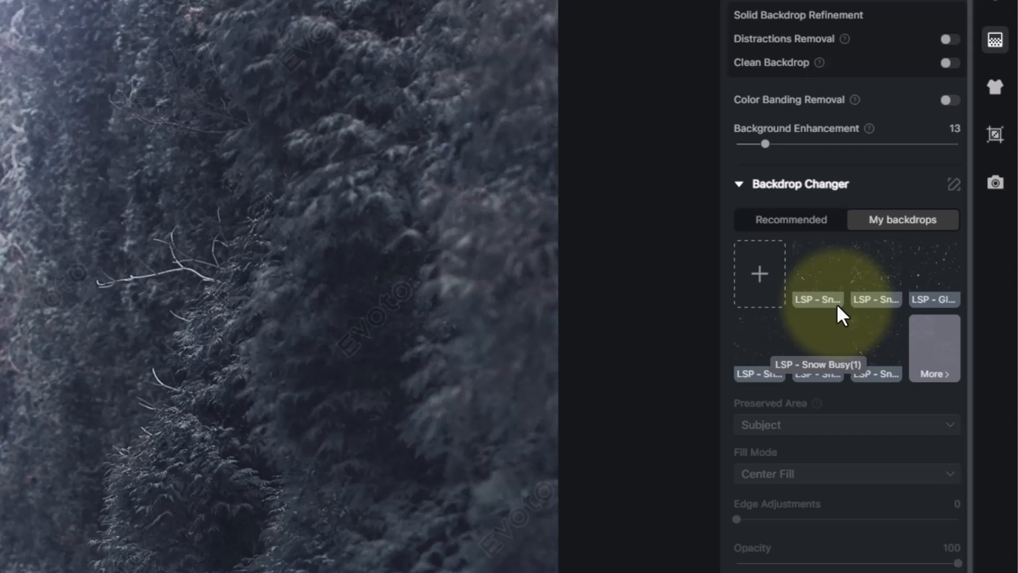
Try the Snow Heavy, Glowing Snow Particles, Snow Medium and Snow Light backdrops, keep Snow Heavy, then compare
{"action": "left_click", "coordinate": [820, 265]}
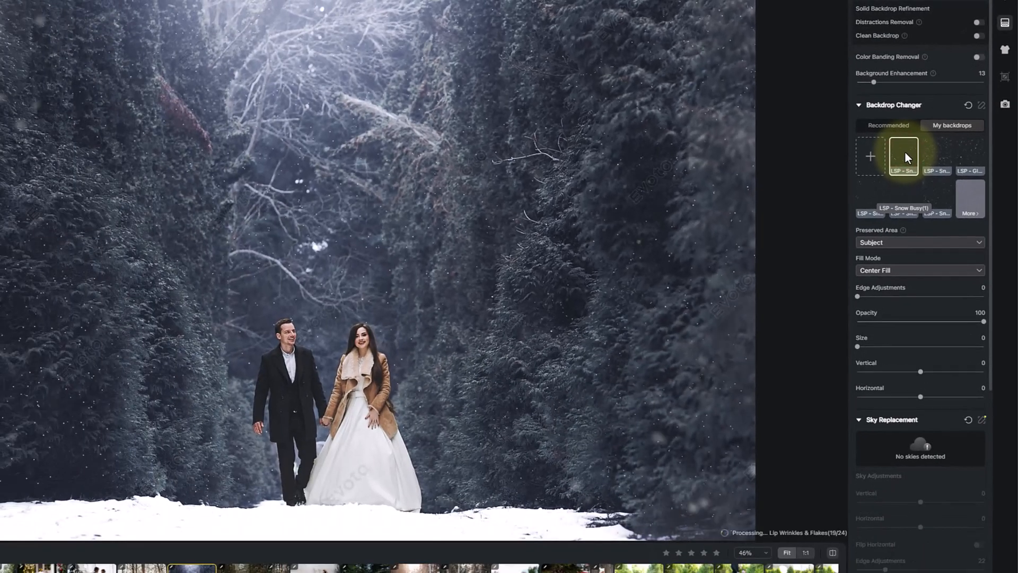
{"action": "left_click", "coordinate": [938, 152]}
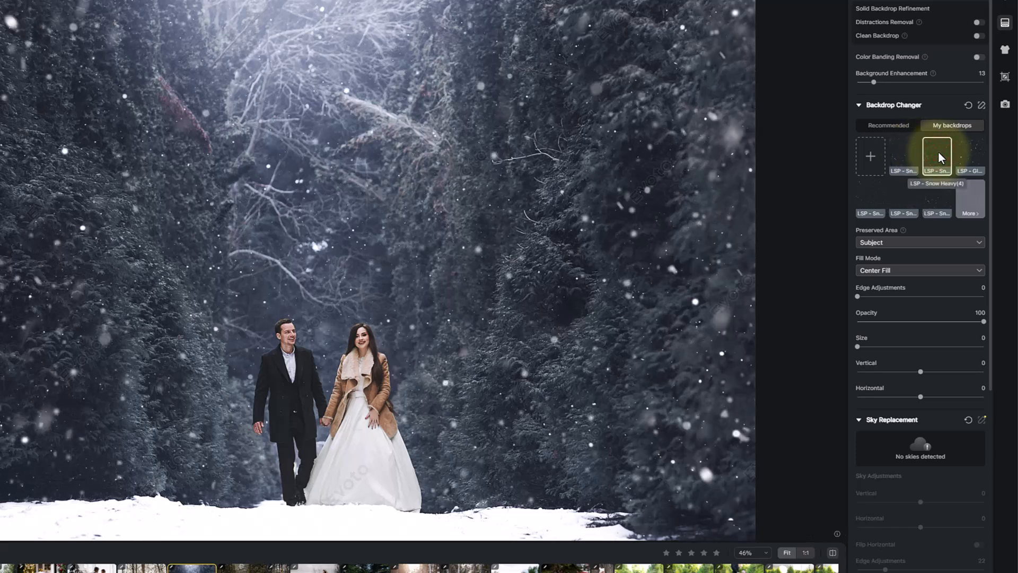
{"action": "left_click", "coordinate": [970, 155]}
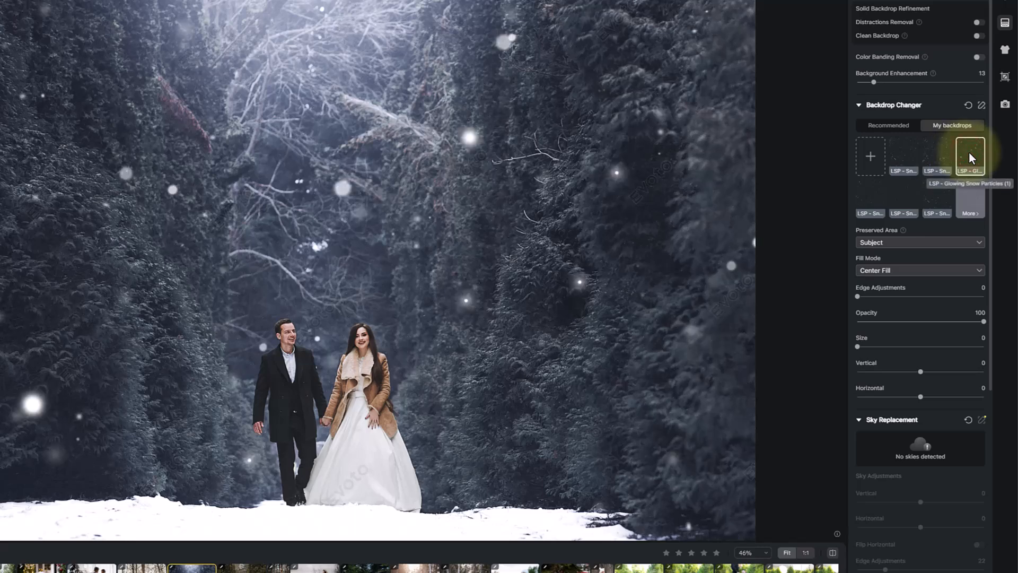
{"action": "left_click", "coordinate": [872, 188]}
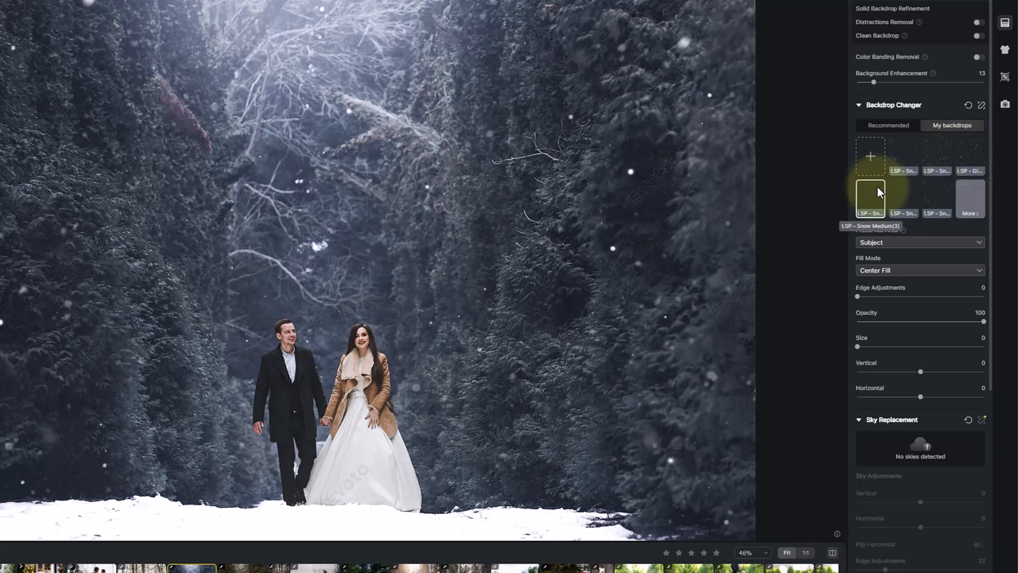
{"action": "left_click", "coordinate": [906, 191]}
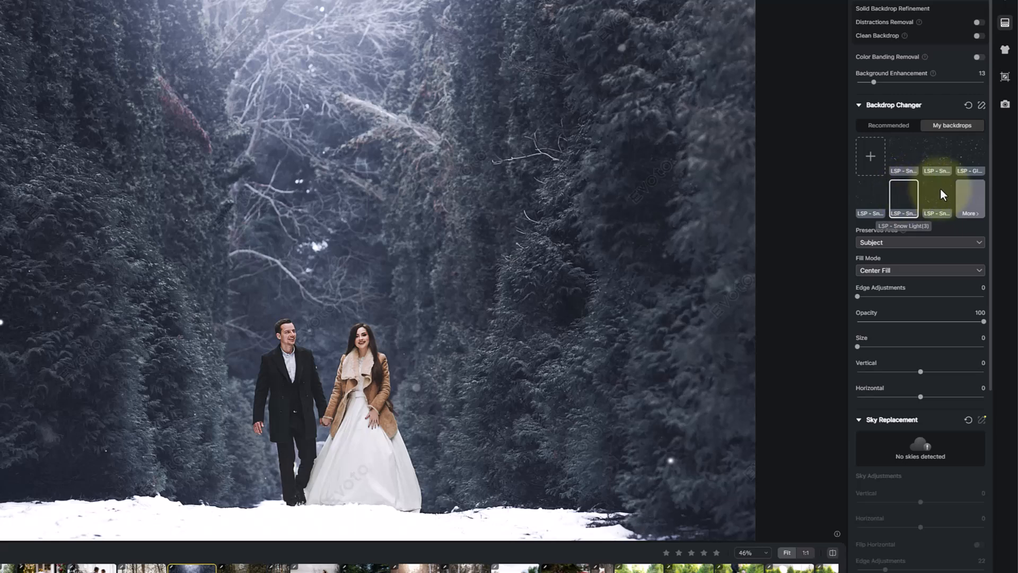
{"action": "left_click", "coordinate": [936, 157]}
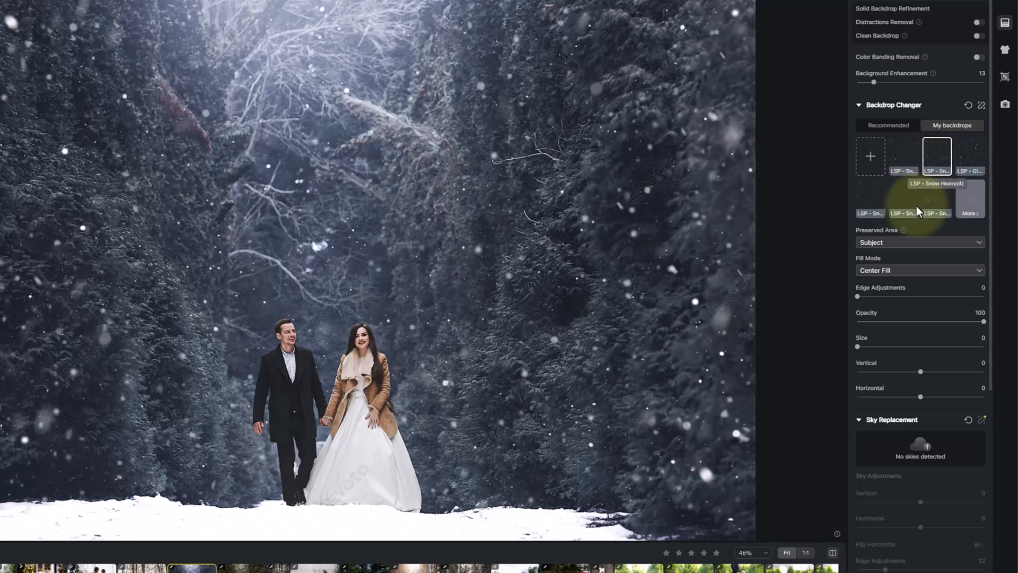
{"action": "left_click", "coordinate": [832, 552]}
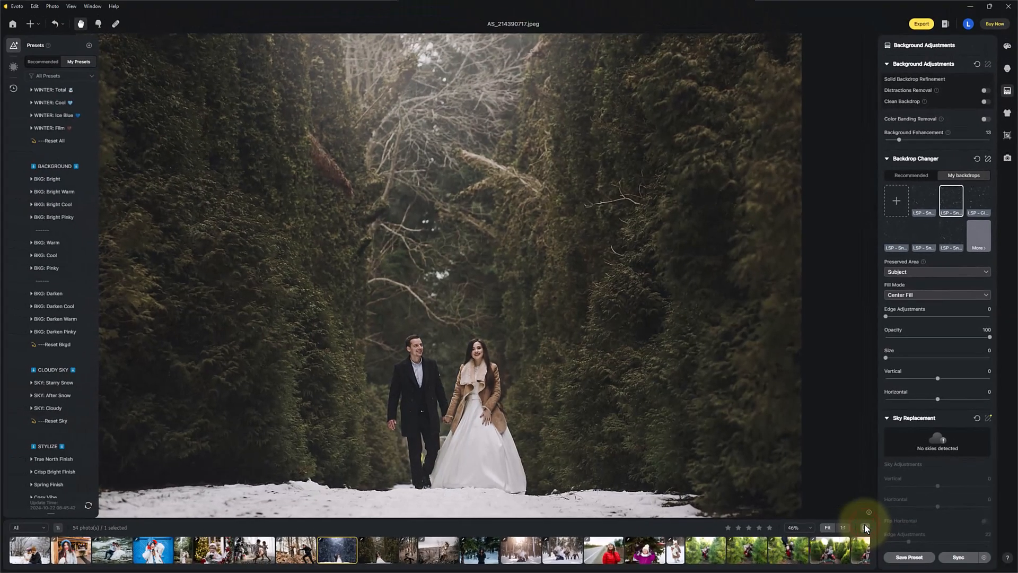
{"action": "left_click", "coordinate": [864, 525]}
{"action": "left_click", "coordinate": [864, 525]}
{"action": "left_click", "coordinate": [864, 526]}
{"action": "left_click", "coordinate": [864, 525]}
{"action": "left_click", "coordinate": [865, 525]}
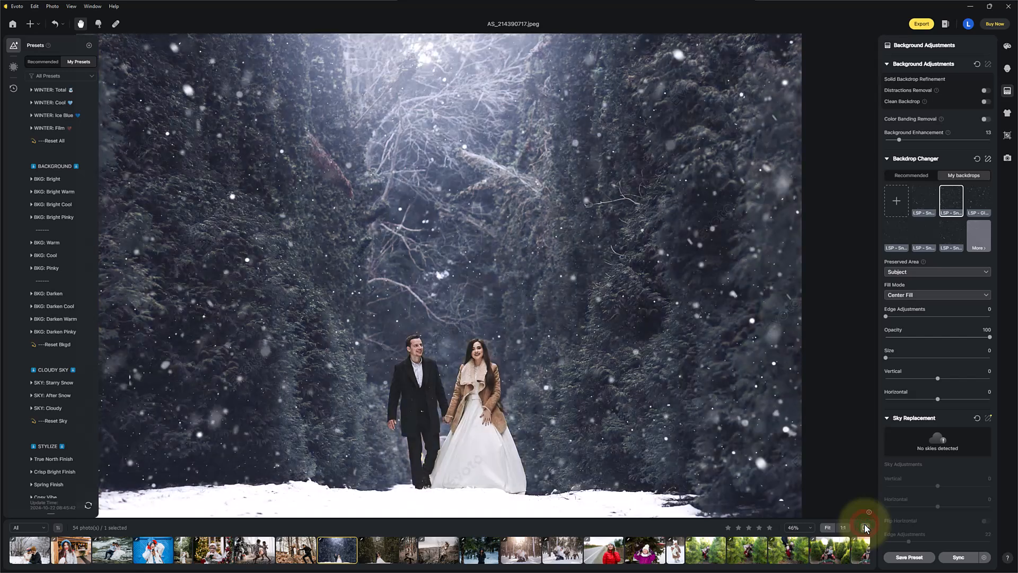
{"action": "scroll", "coordinate": [53, 171], "scroll_direction": "up", "scroll_amount": 4}
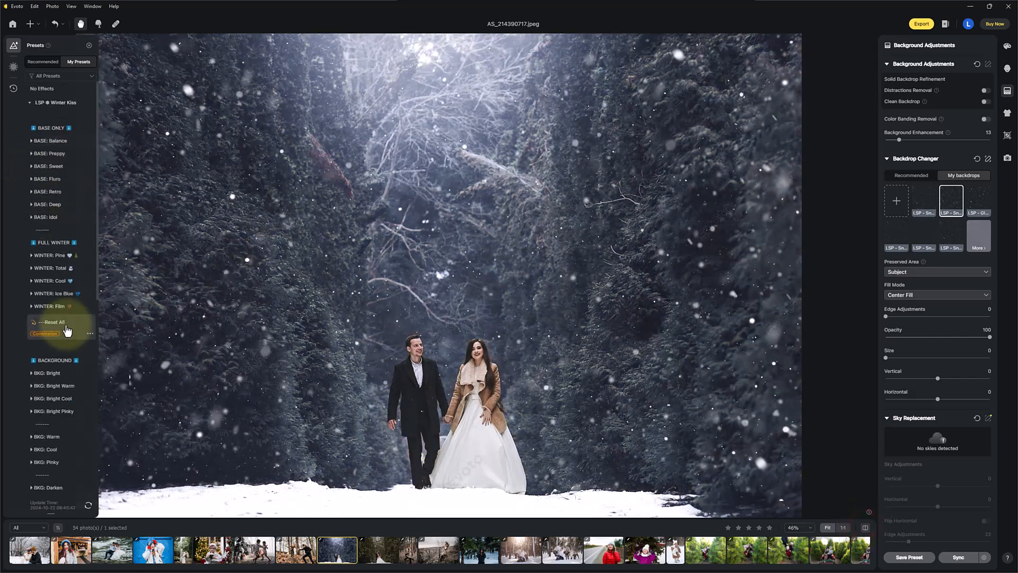
{"action": "scroll", "coordinate": [64, 329], "scroll_direction": "down", "scroll_amount": 2}
{"action": "scroll", "coordinate": [67, 331], "scroll_direction": "down", "scroll_amount": 2}
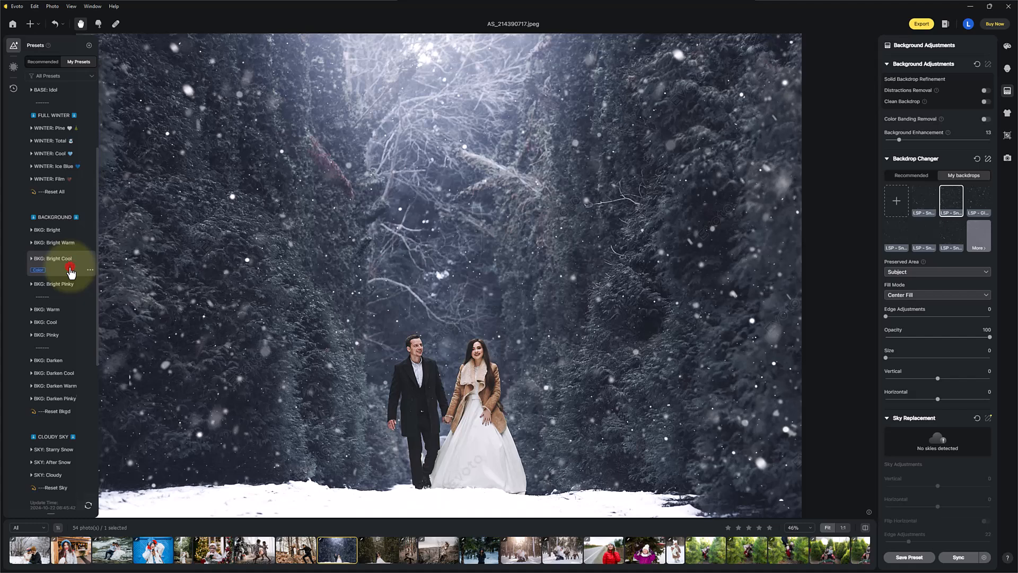
Apply BKG: Bright Cool, fade its strength to 0, then apply the Reset Bkgd preset
{"action": "left_click", "coordinate": [70, 271]}
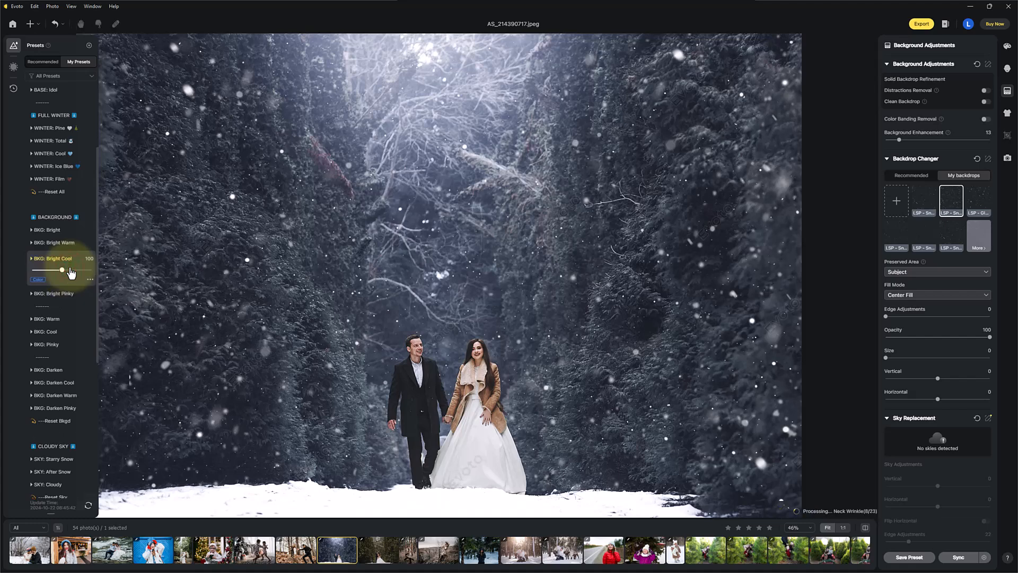
{"action": "left_click_drag", "start_coordinate": [70, 270], "coordinate": [37, 271]}
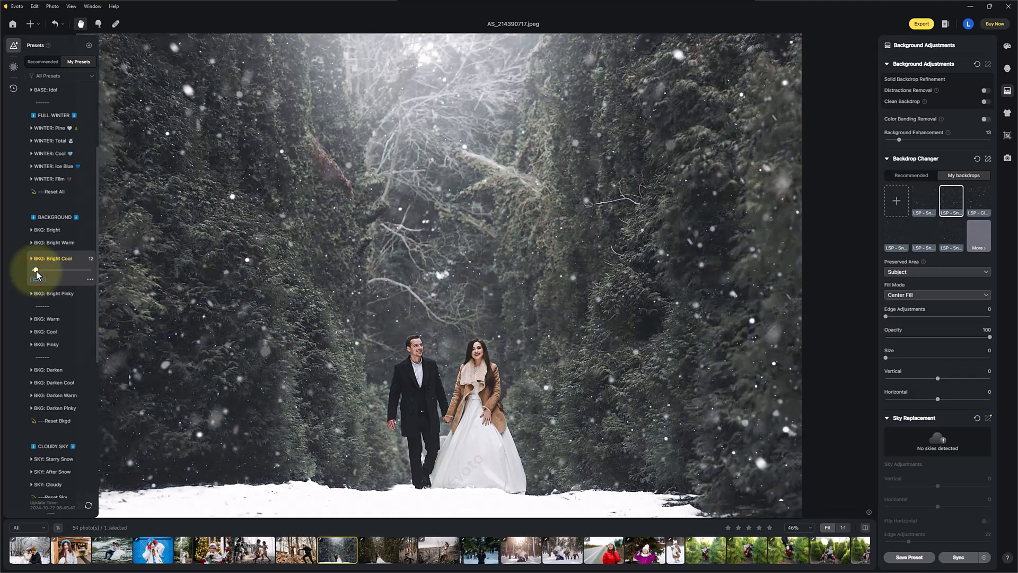
{"action": "left_click", "coordinate": [58, 425]}
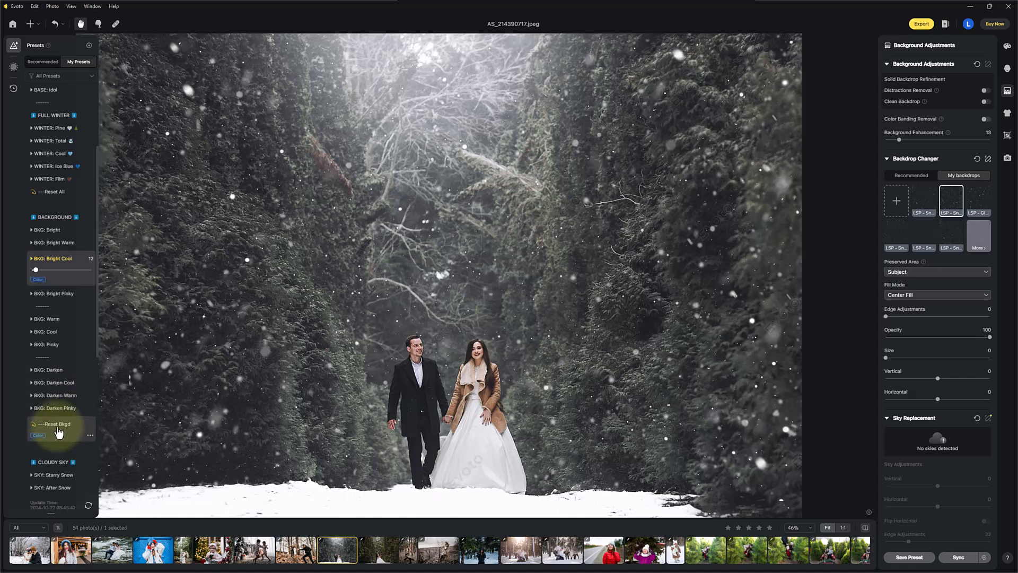
{"action": "left_click", "coordinate": [58, 425]}
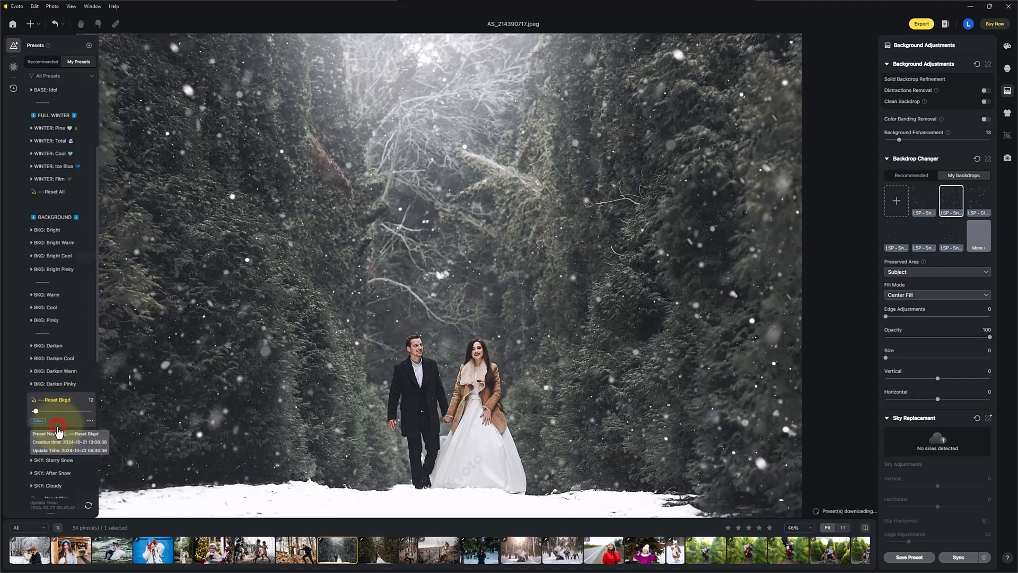
Toggle between the original and the snowy Reset Bkgd edit to check the cooler trees
{"action": "scroll", "coordinate": [74, 424], "scroll_direction": "down", "scroll_amount": 5}
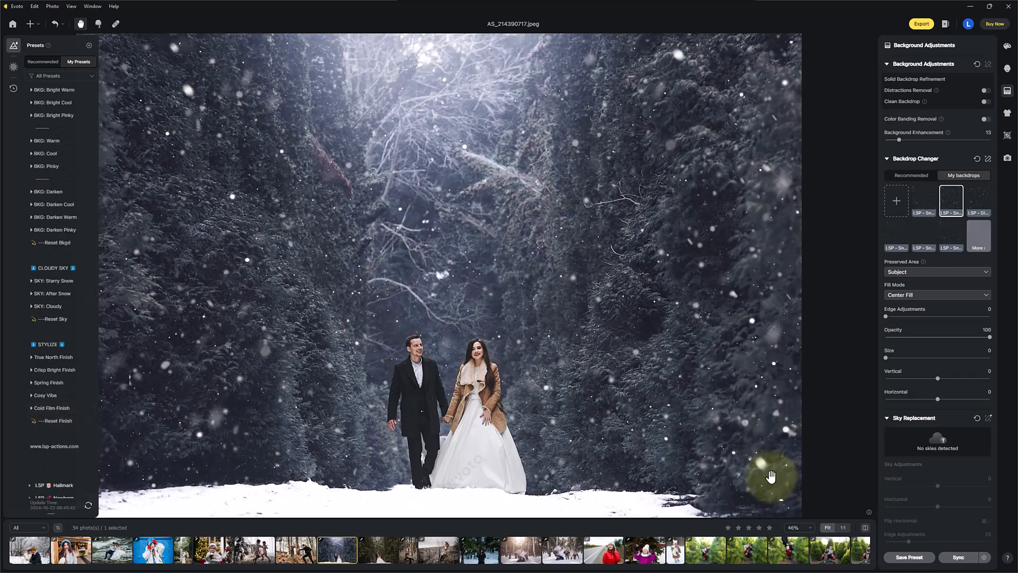
{"action": "left_click", "coordinate": [865, 527]}
{"action": "left_click", "coordinate": [865, 527]}
{"action": "left_click", "coordinate": [865, 527]}
{"action": "left_click", "coordinate": [864, 531]}
{"action": "left_click", "coordinate": [864, 531]}
{"action": "left_click", "coordinate": [864, 531]}
{"action": "mouse_move", "coordinate": [215, 565]}
{"action": "left_mouse_down"}
{"action": "mouse_move", "coordinate": [379, 568]}
{"action": "mouse_move", "coordinate": [225, 568]}
{"action": "left_mouse_up"}
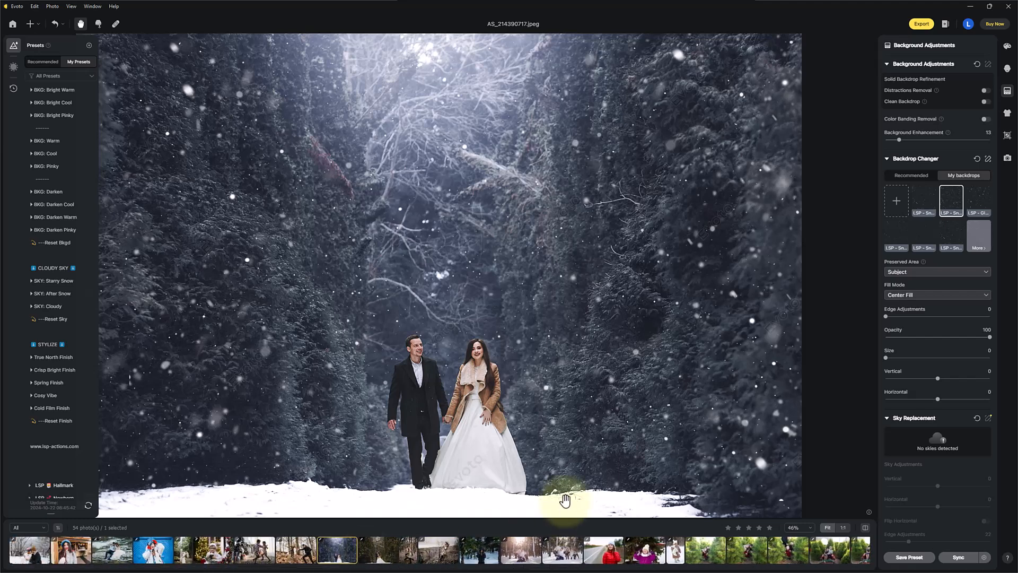